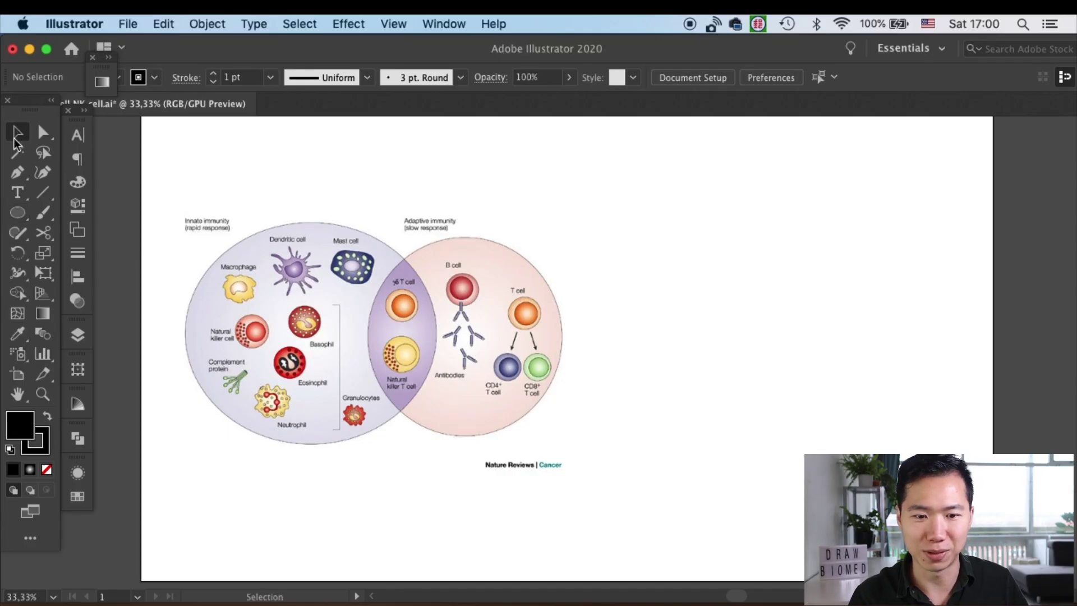
# Draw a circle to the right of the reference diagram and select it.
pyautogui.click(18, 213)
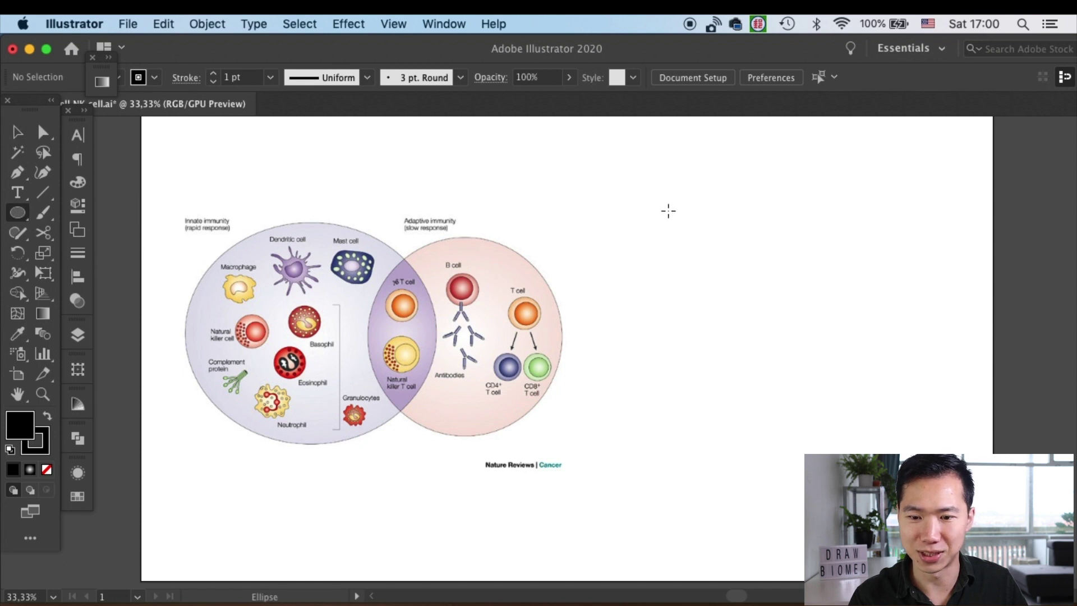
pyautogui.moveTo(668, 211); pyautogui.dragTo(725, 267)
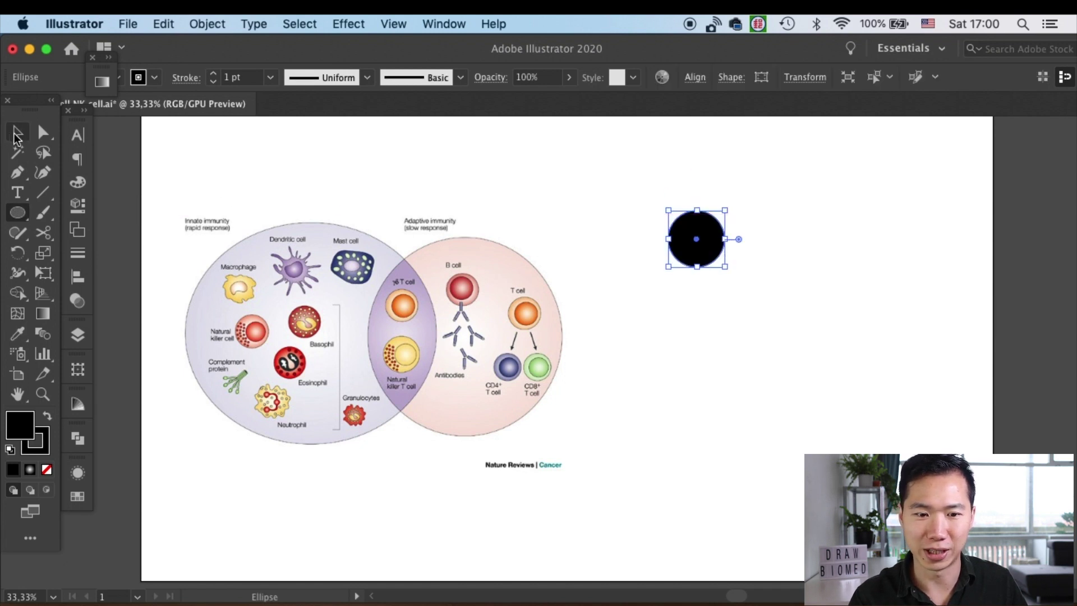
pyautogui.click(17, 134)
pyautogui.click(780, 189)
pyautogui.click(704, 231)
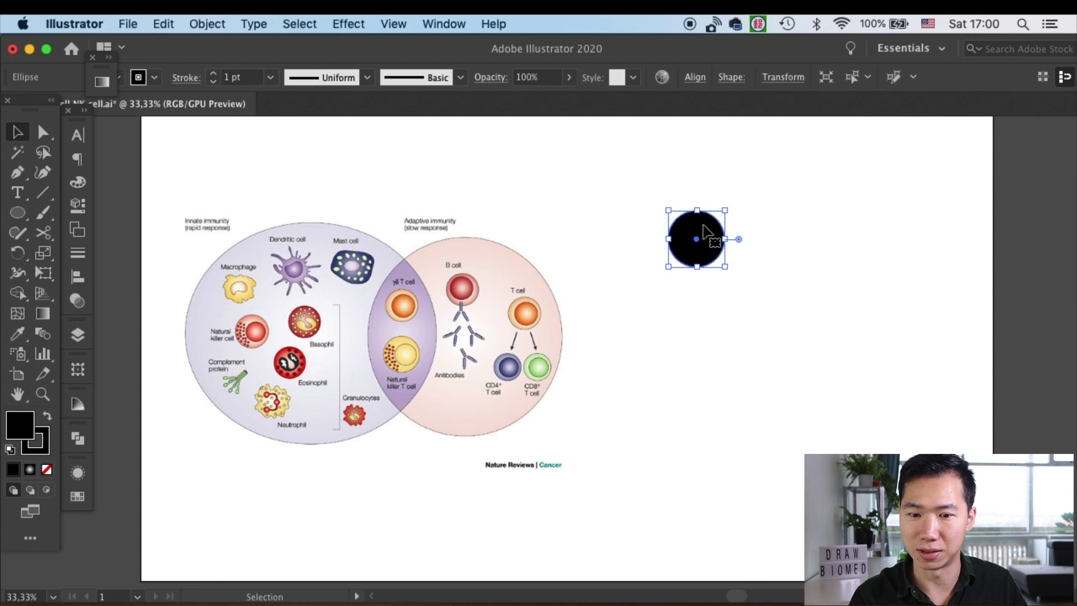
# Give the circle a radial gradient that runs from white to an orange swatch.
pyautogui.click(44, 315)
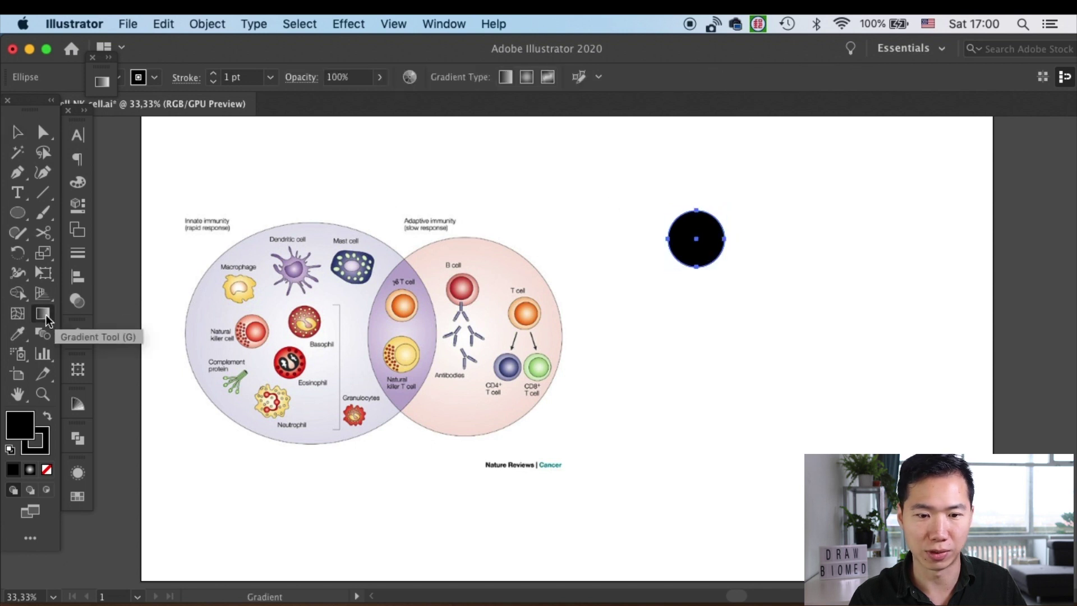
pyautogui.doubleClick(47, 320)
pyautogui.click(225, 102)
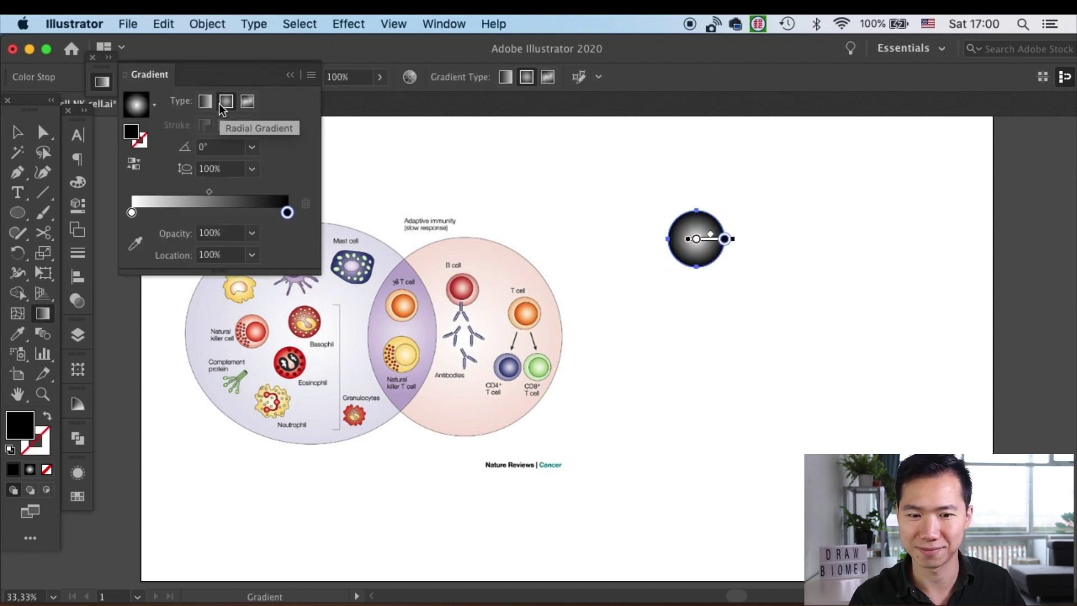
pyautogui.click(77, 496)
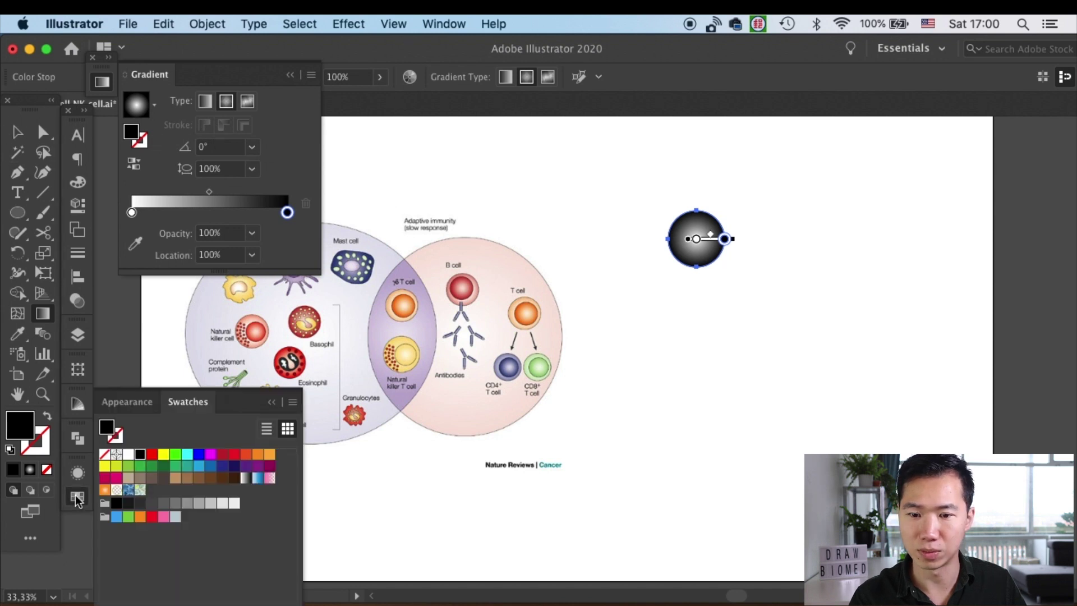
pyautogui.moveTo(257, 454); pyautogui.dragTo(291, 216)
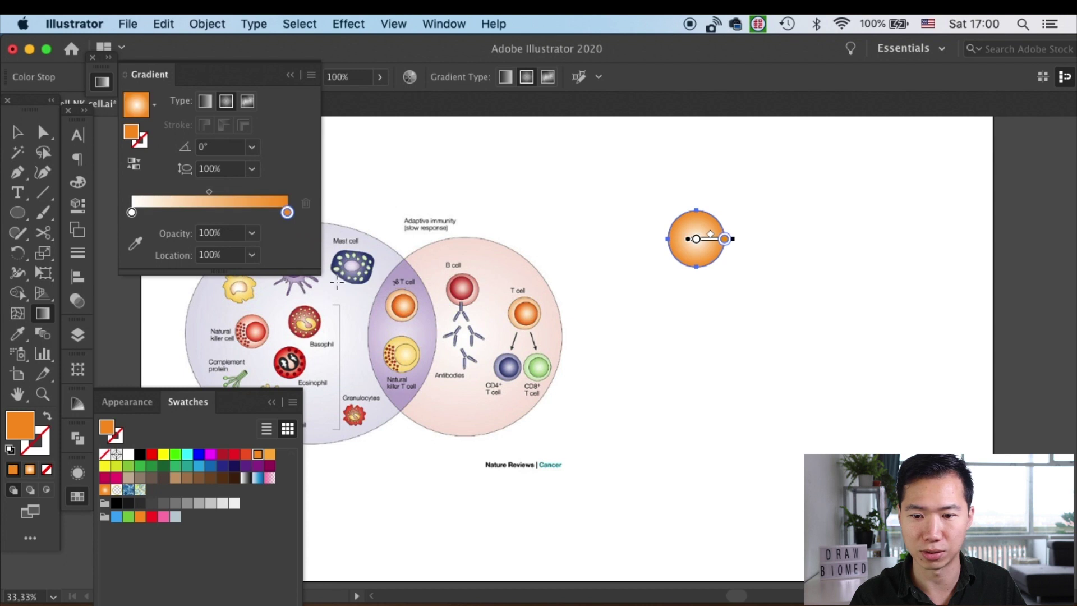
# Alt-drag a duplicate of the orange gradient circle to the right.
pyautogui.press('v')
pyautogui.click(712, 254)
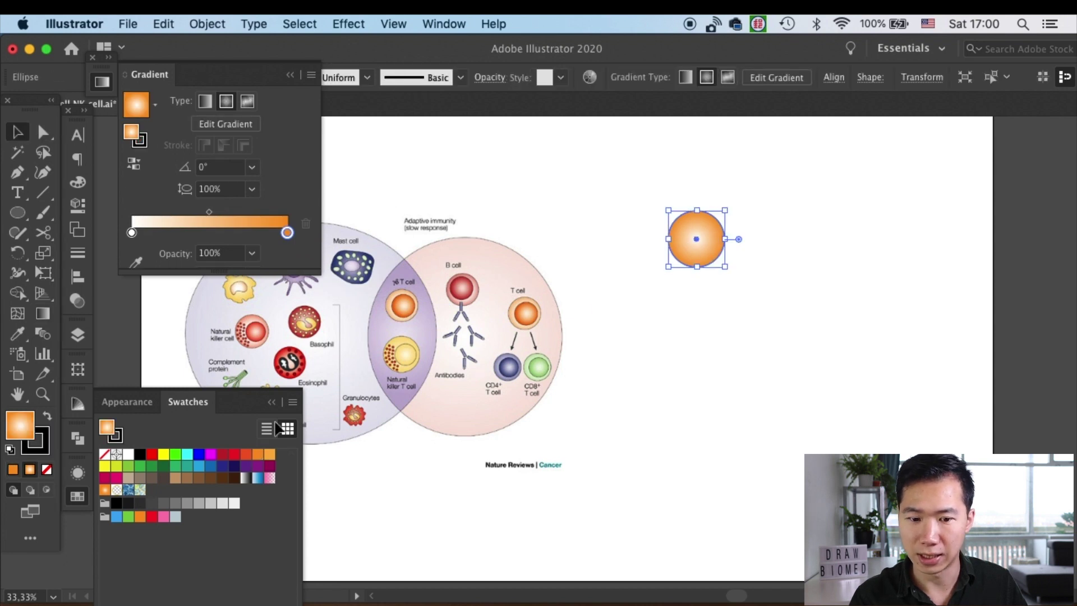
pyautogui.click(44, 444)
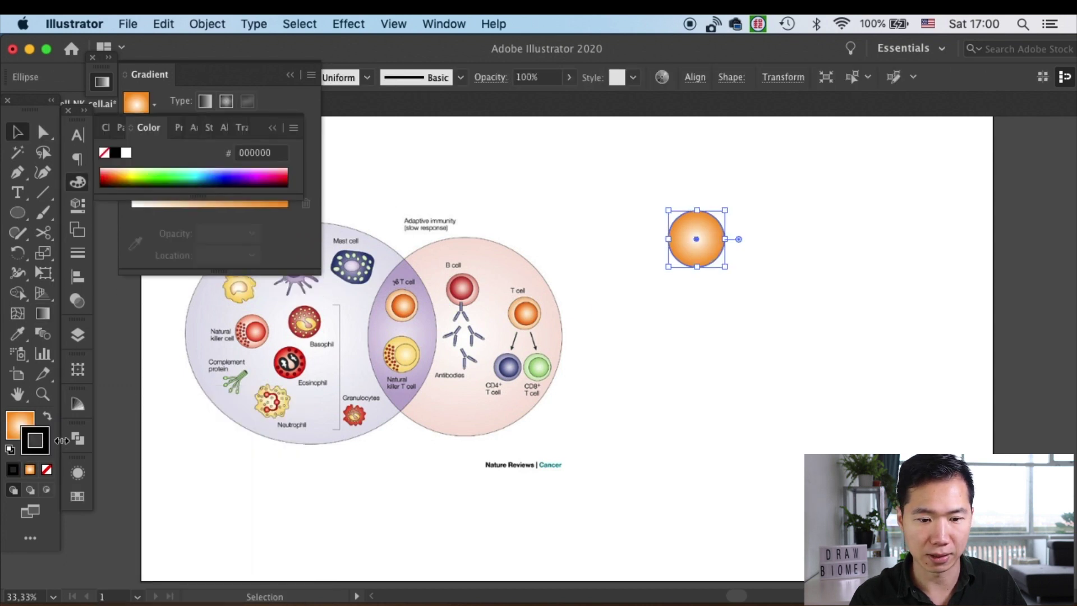
pyautogui.click(77, 497)
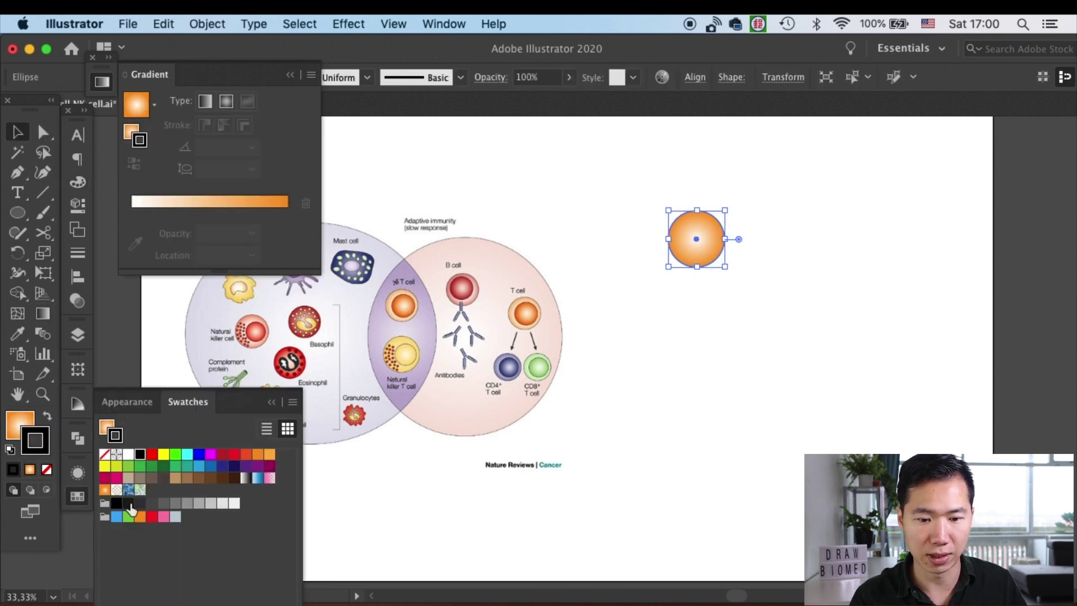
pyautogui.click(21, 432)
pyautogui.click(715, 354)
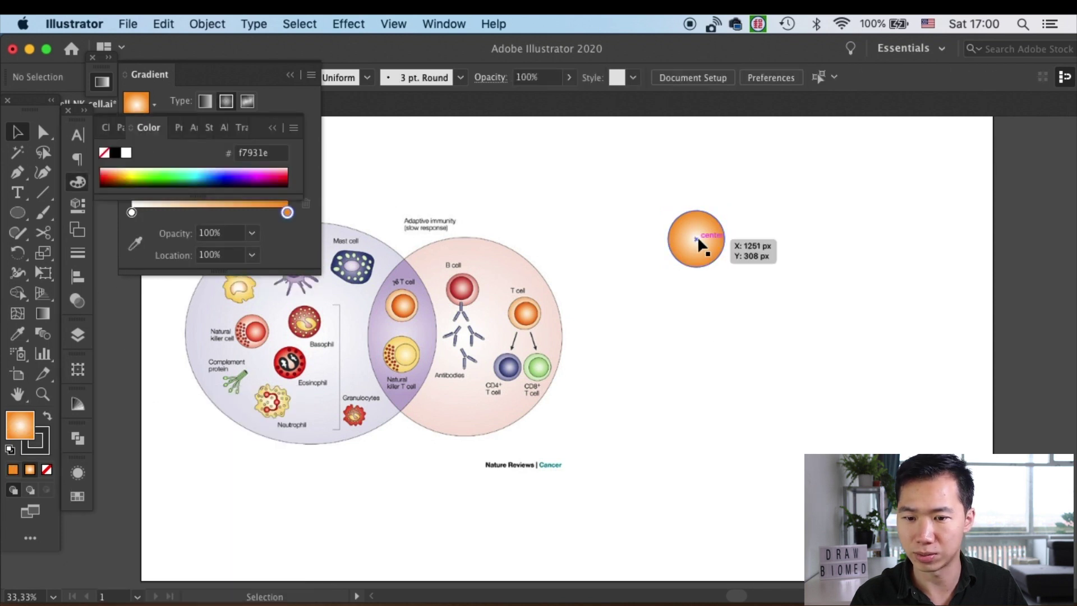
pyautogui.moveTo(701, 245); pyautogui.dragTo(787, 257)
# Set the left circle's gradient end to a pale orange tint from the Color Guide.
pyautogui.click(715, 354)
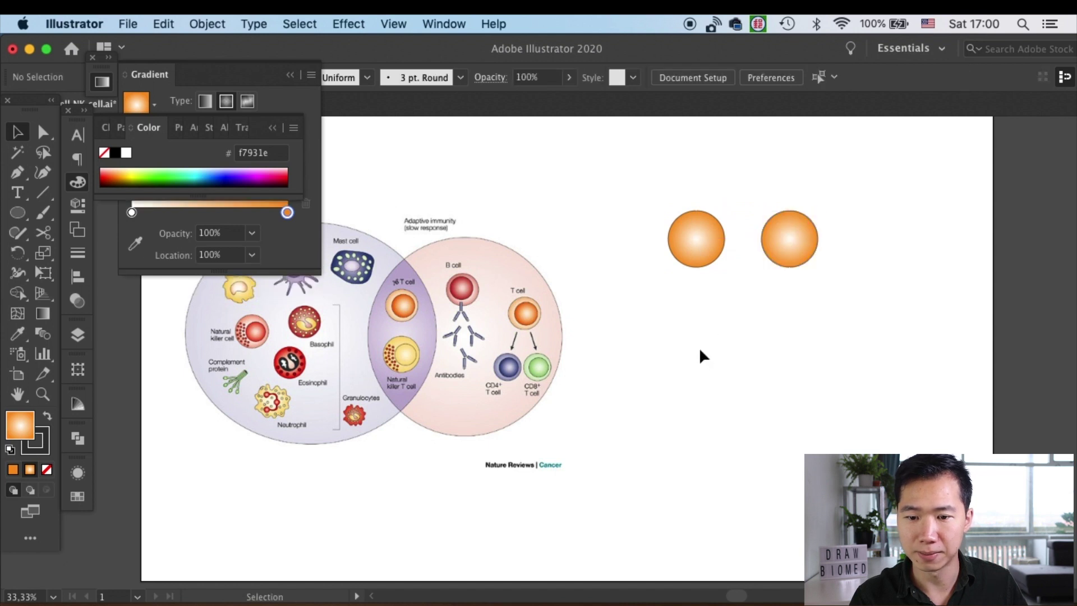
pyautogui.click(692, 231)
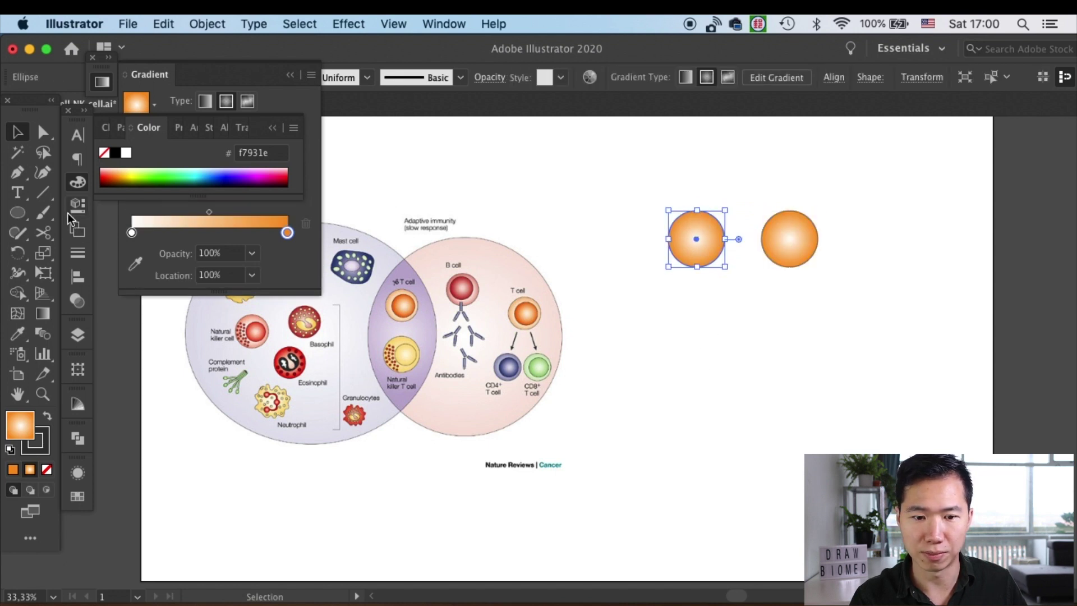
pyautogui.click(78, 403)
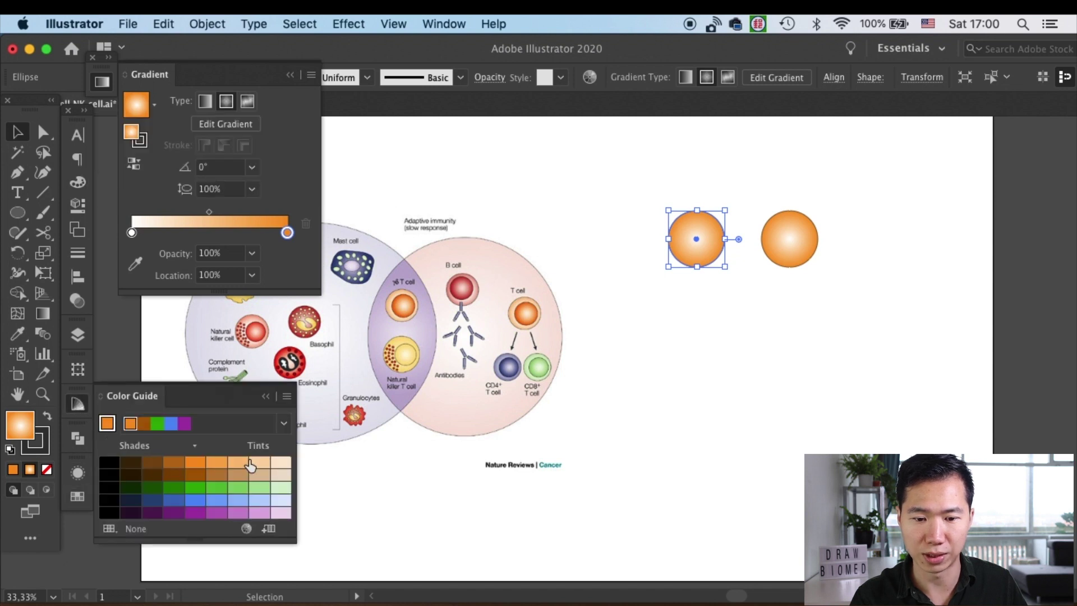
pyautogui.moveTo(238, 462); pyautogui.dragTo(287, 233)
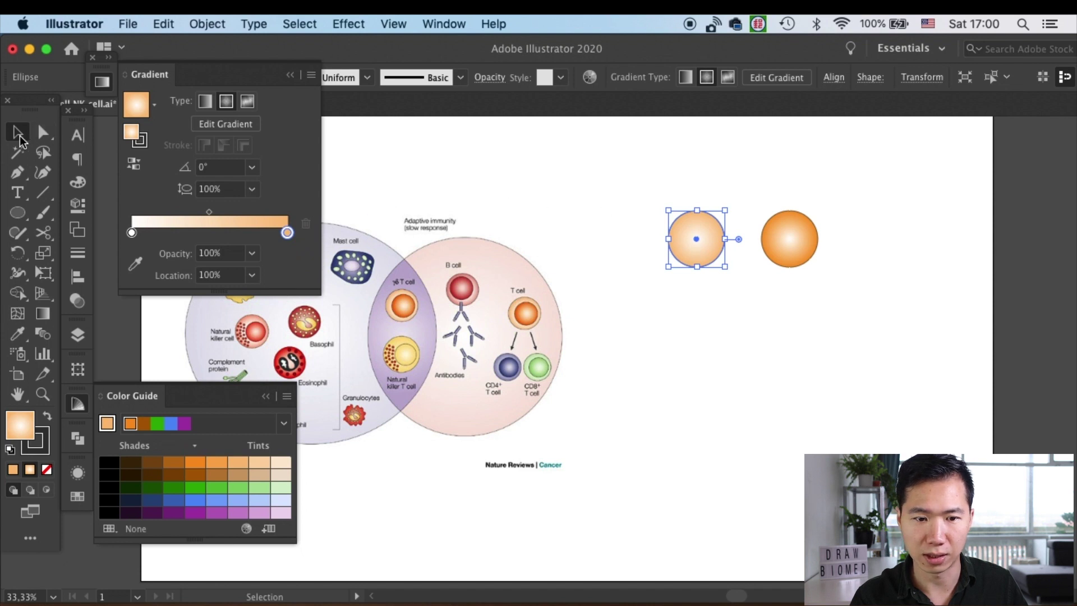
# Shrink the right orange circle to about 94 px and centre it inside the peach circle.
pyautogui.click(800, 183)
pyautogui.click(793, 236)
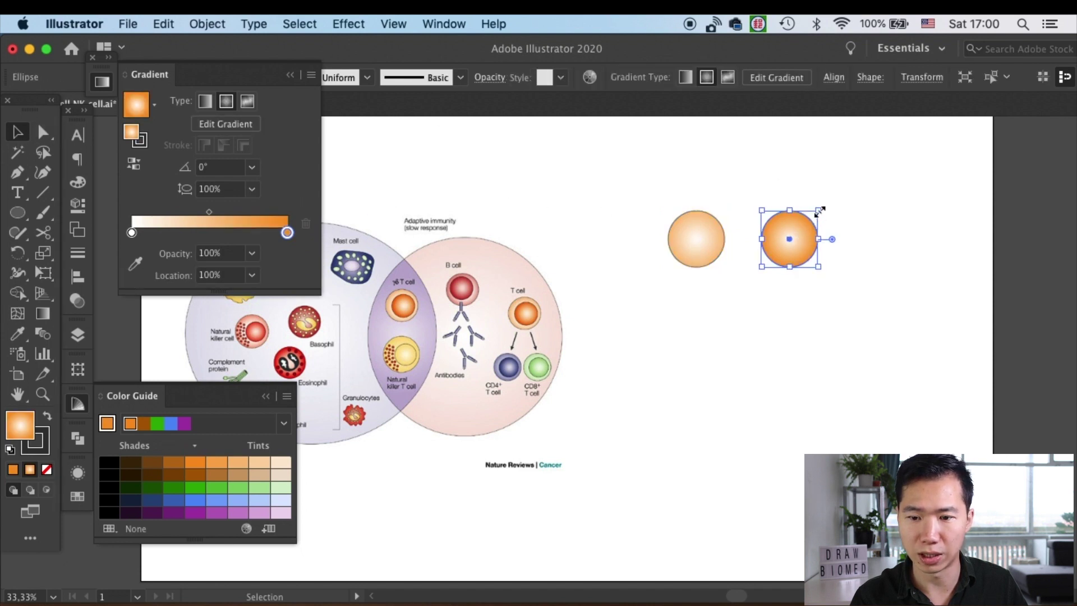
pyautogui.moveTo(817, 210); pyautogui.dragTo(679, 217)
pyautogui.click(736, 194)
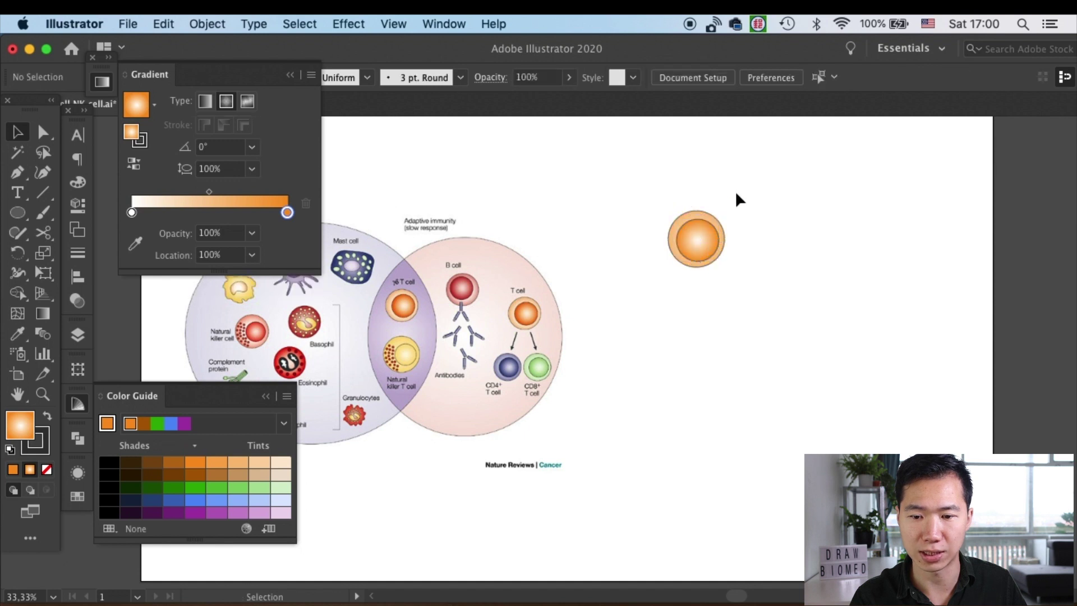
pyautogui.click(700, 244)
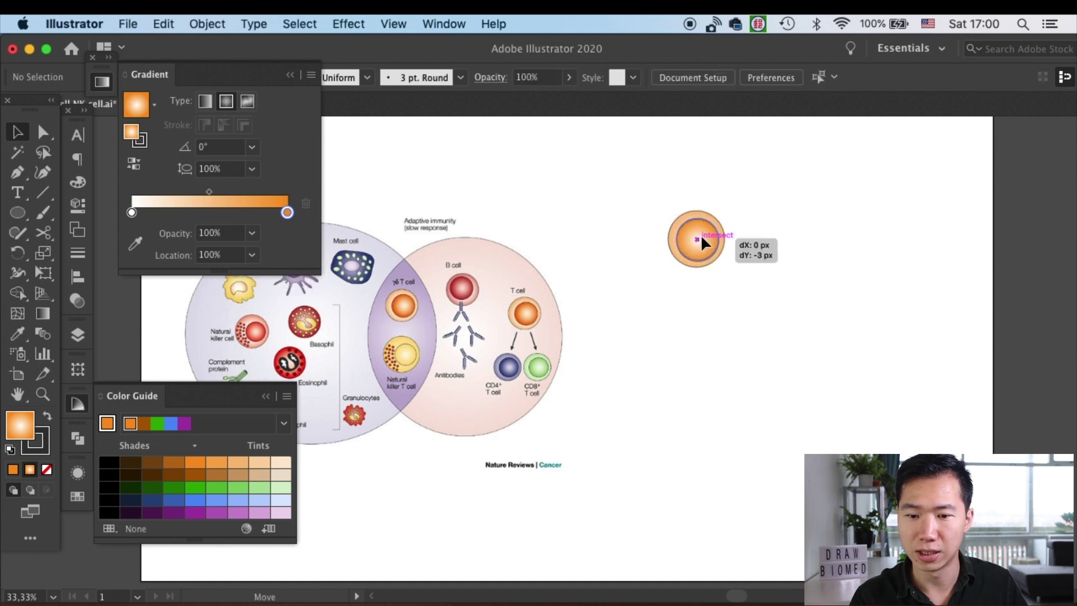
pyautogui.moveTo(676, 263); pyautogui.dragTo(710, 241)
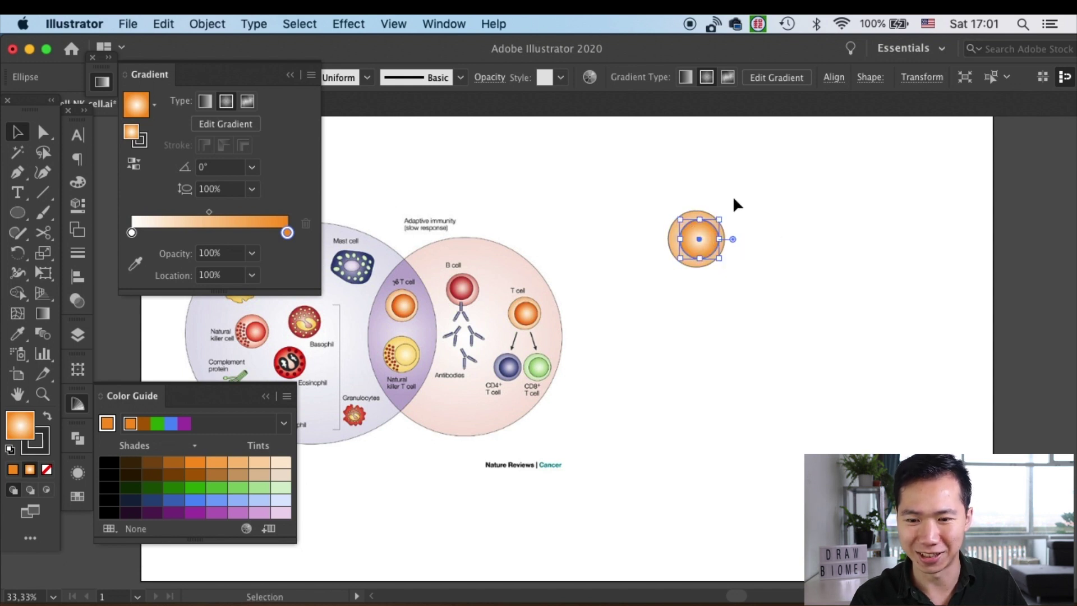
# Make the outer circle's gradient end a paler peach tint.
pyautogui.click(741, 180)
pyautogui.click(694, 224)
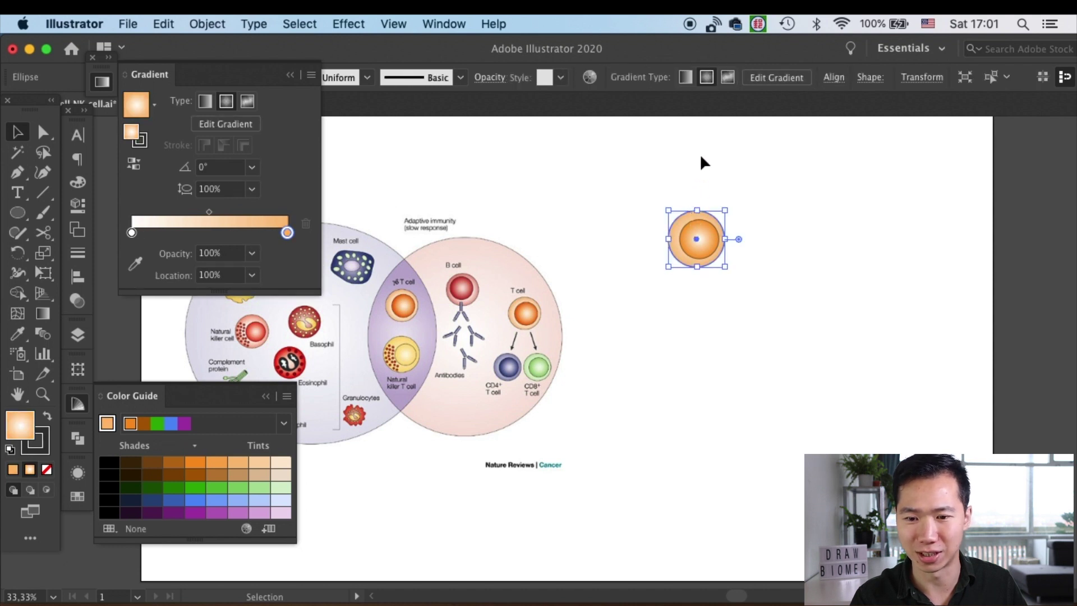
pyautogui.moveTo(265, 459); pyautogui.dragTo(287, 233)
pyautogui.click(779, 219)
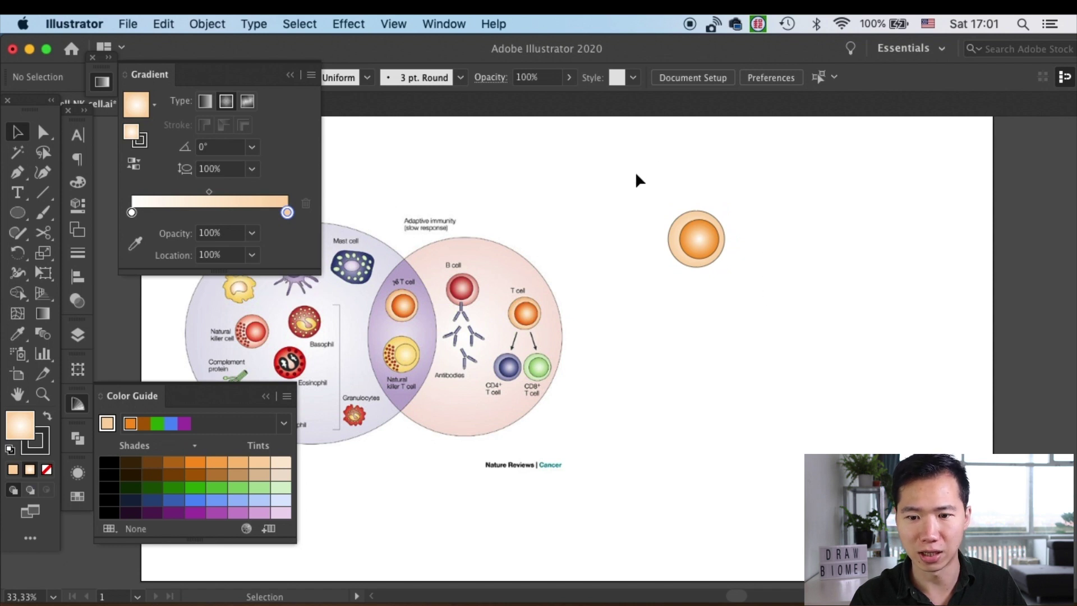
# Alt-drag a copy of the two-circle cell to the right.
pyautogui.moveTo(641, 188); pyautogui.dragTo(765, 291)
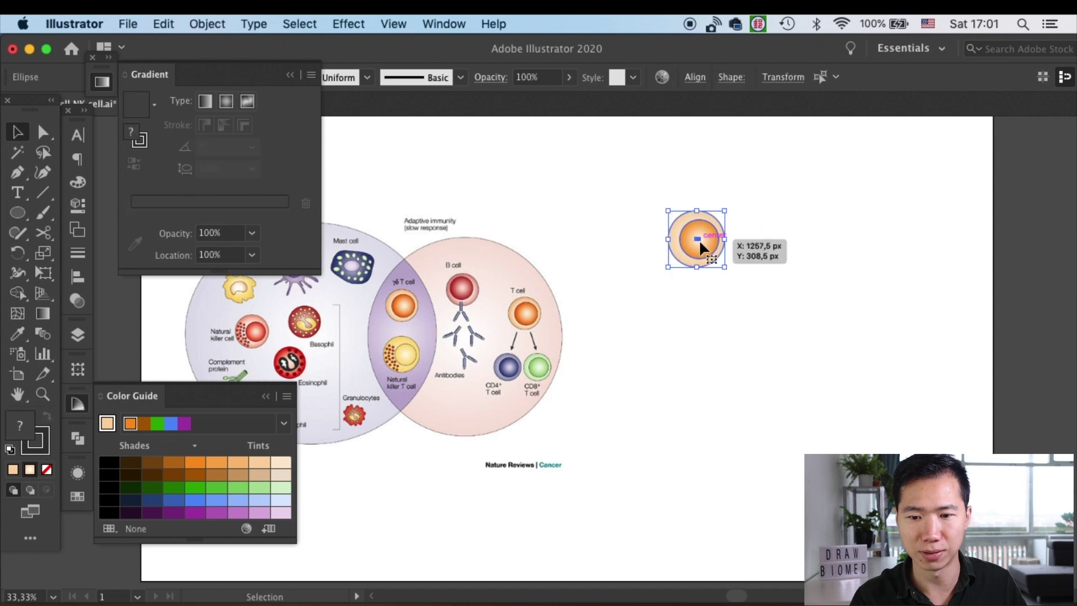
pyautogui.moveTo(704, 250); pyautogui.dragTo(814, 250)
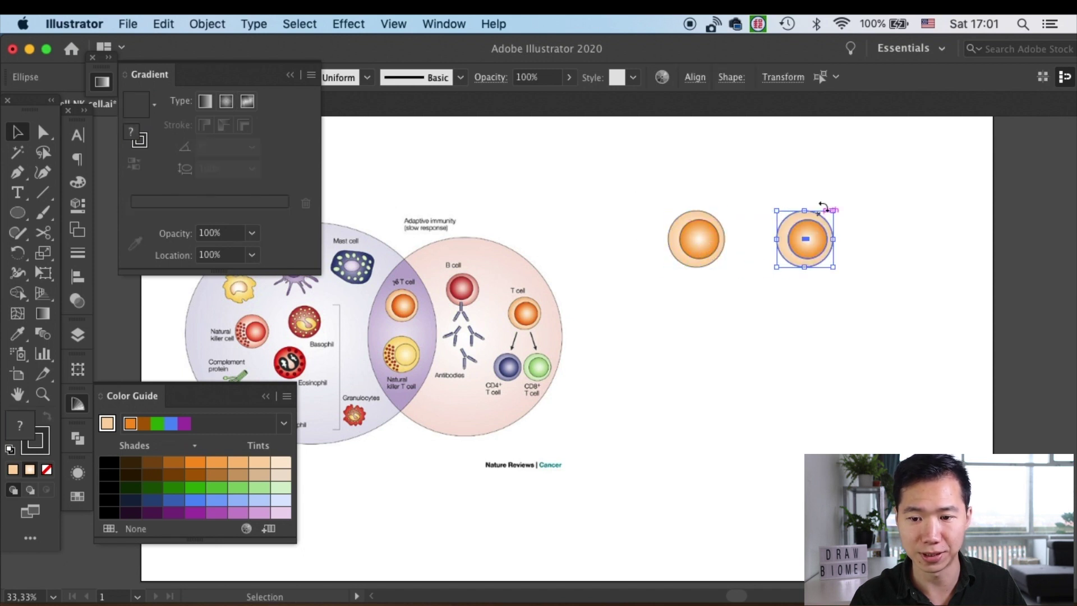
pyautogui.click(816, 199)
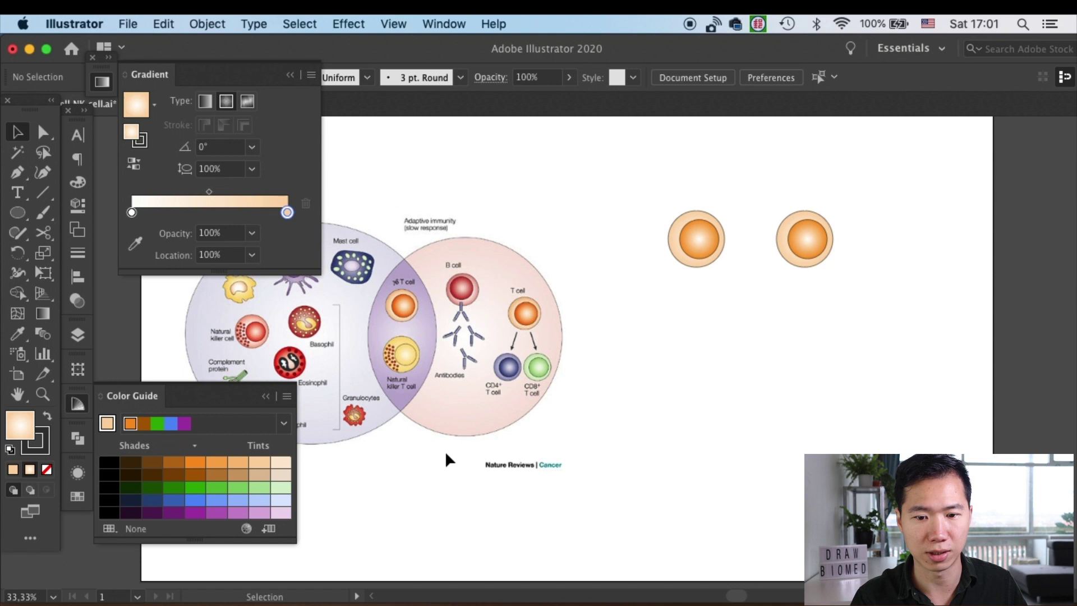
# Change the copied nucleus's gradient end colour to the yellow swatch.
pyautogui.click(819, 250)
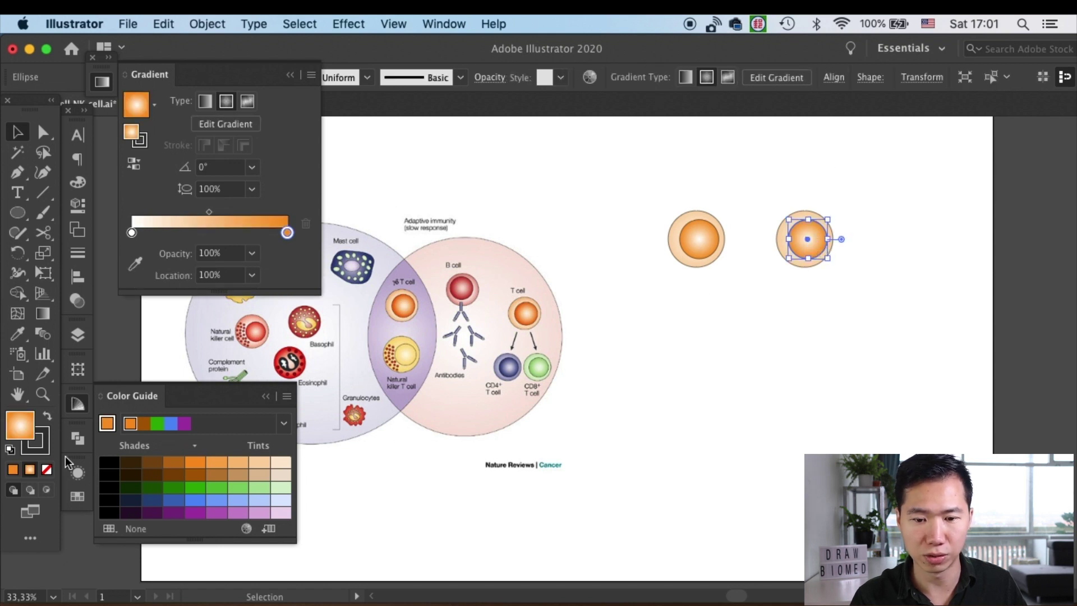
pyautogui.click(78, 498)
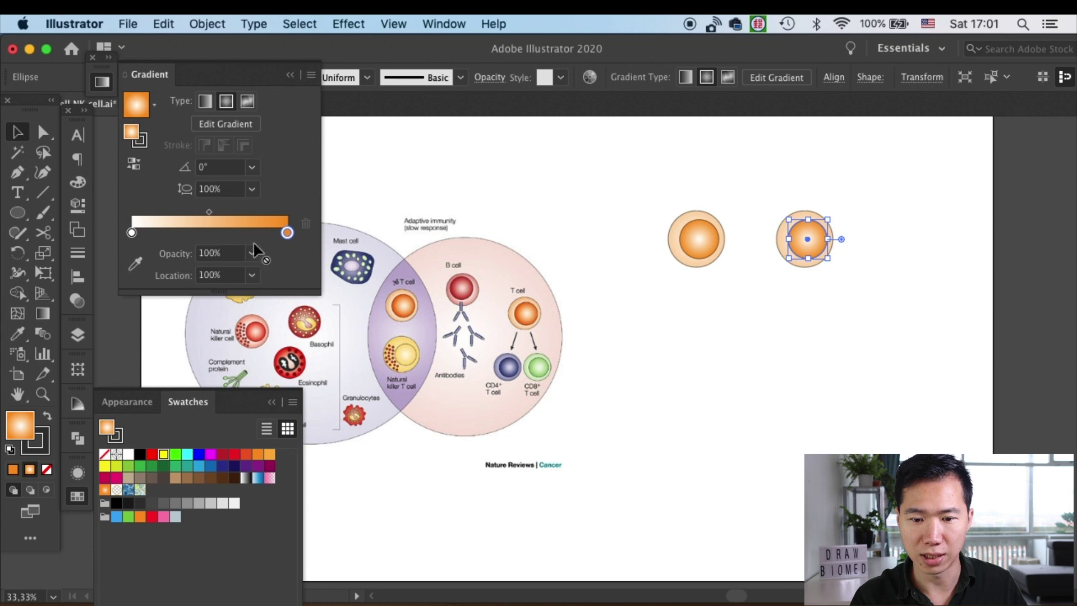
pyautogui.moveTo(285, 232); pyautogui.dragTo(287, 232)
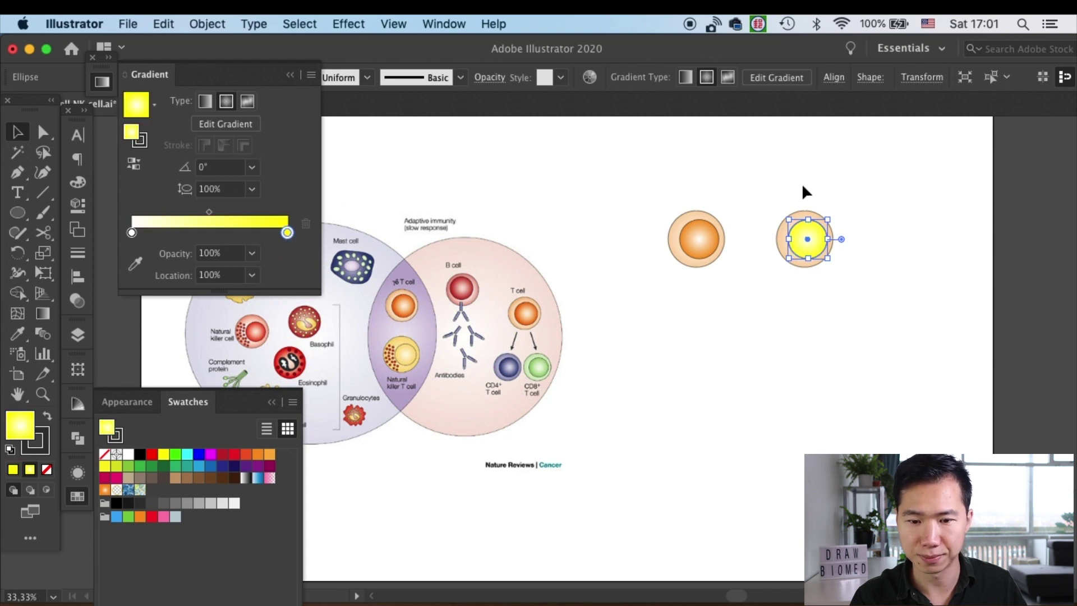
pyautogui.moveTo(104, 465); pyautogui.dragTo(288, 233)
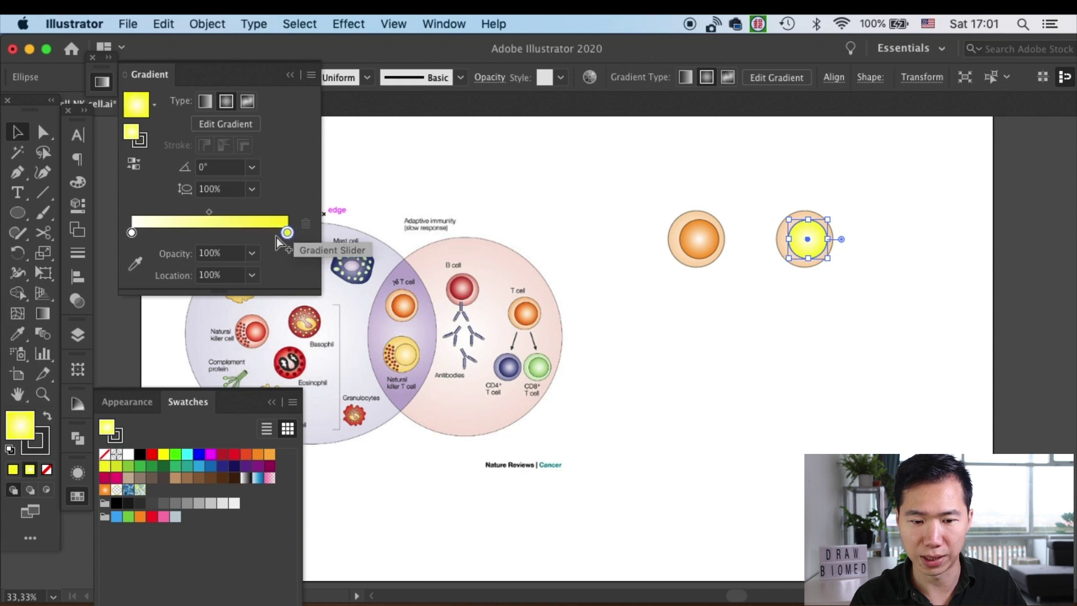
# Give the copied cell's outer circle a pale yellow radial gradient using Color Guide tints.
pyautogui.click(753, 187)
pyautogui.click(803, 225)
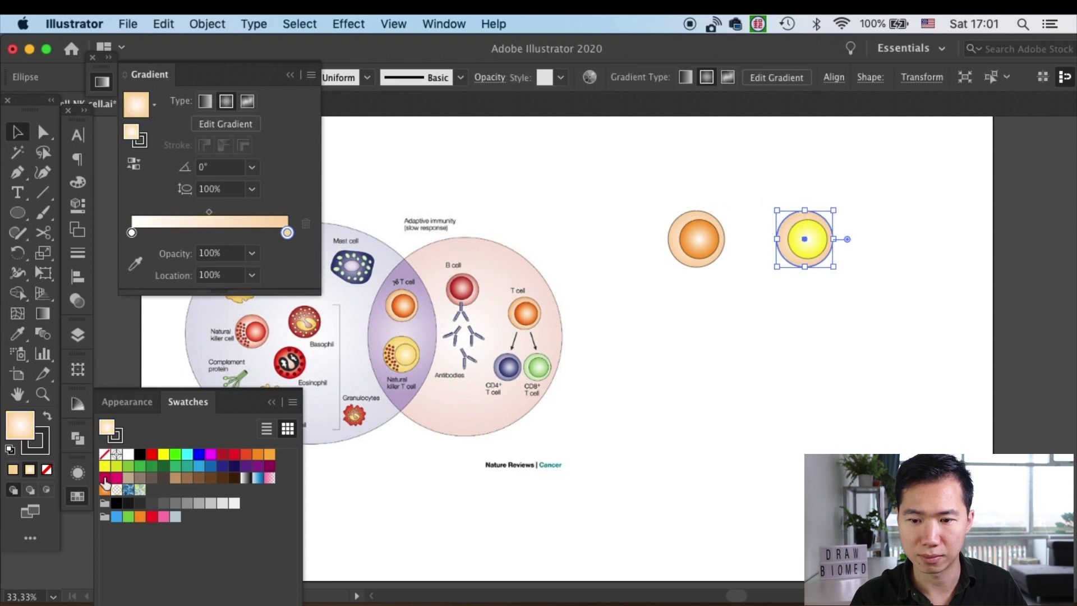
pyautogui.moveTo(105, 465); pyautogui.dragTo(287, 233)
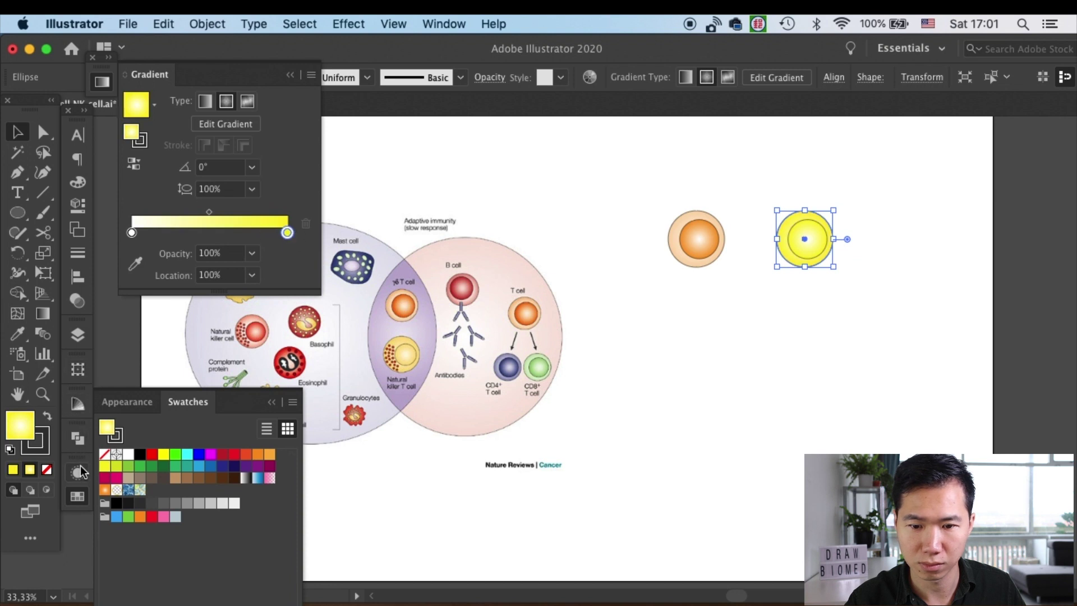
pyautogui.click(78, 404)
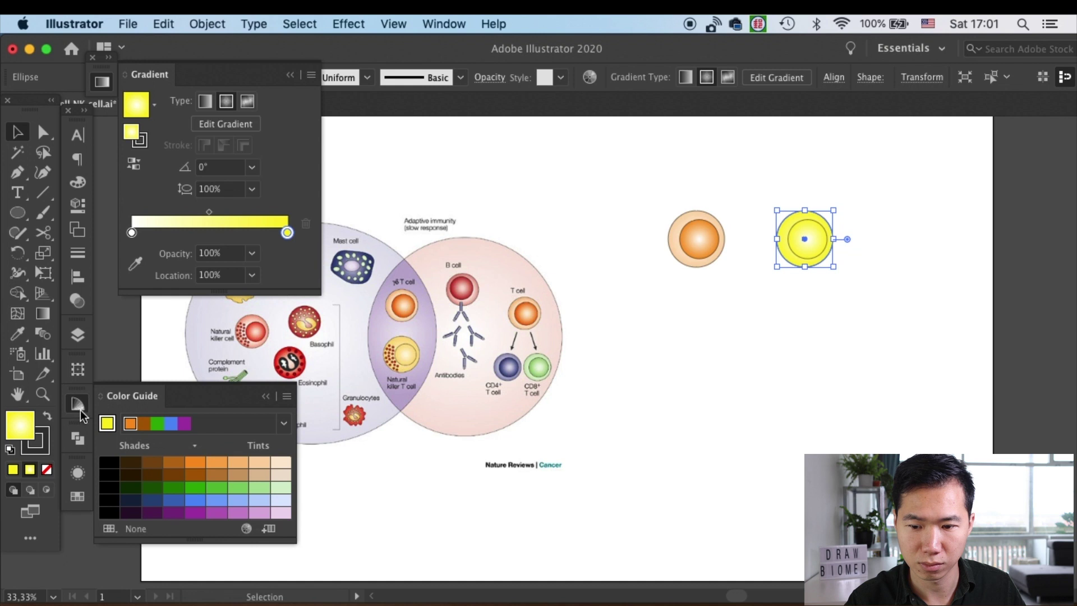
pyautogui.click(108, 423)
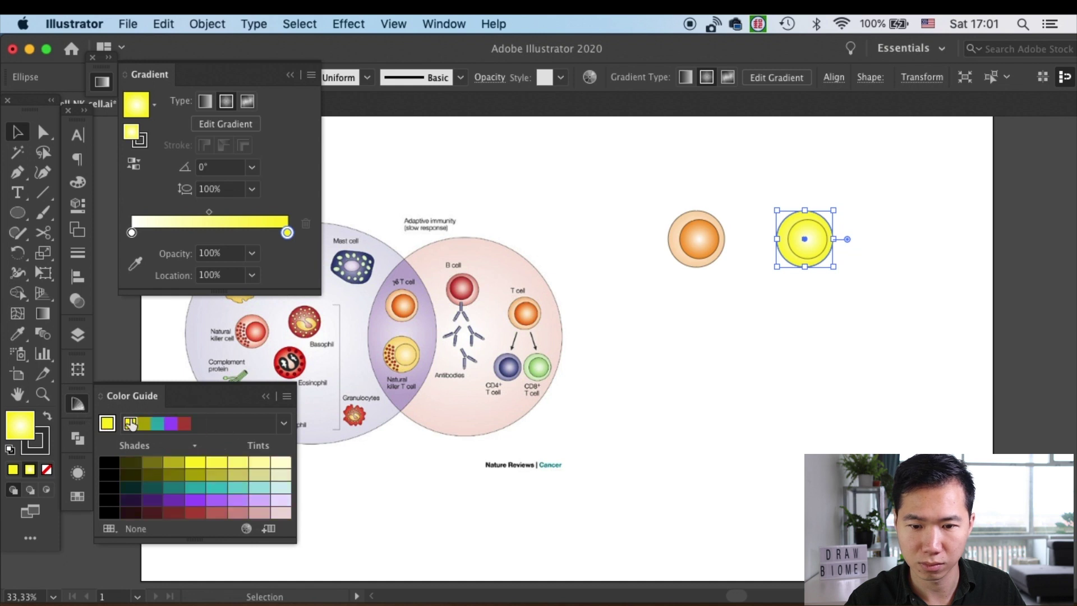
pyautogui.moveTo(284, 336); pyautogui.dragTo(286, 231)
pyautogui.click(817, 153)
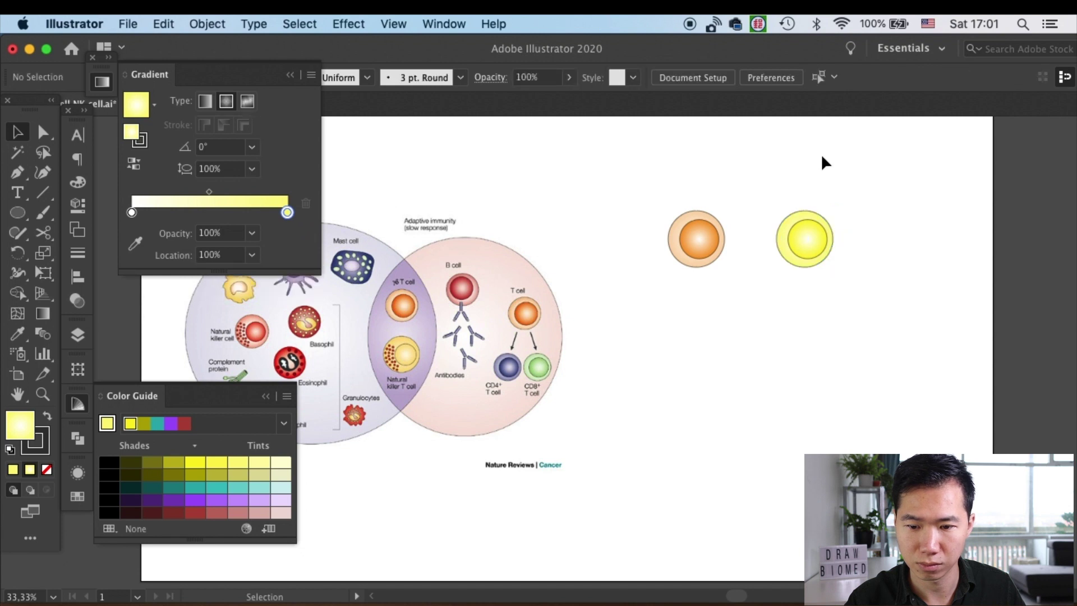
pyautogui.click(800, 218)
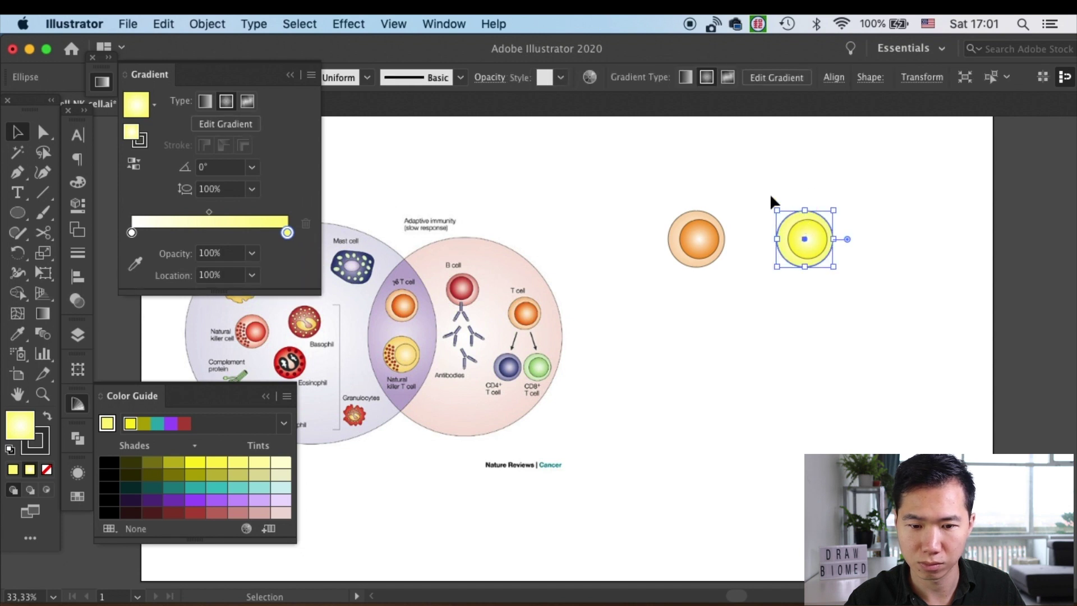
pyautogui.moveTo(284, 466); pyautogui.dragTo(287, 233)
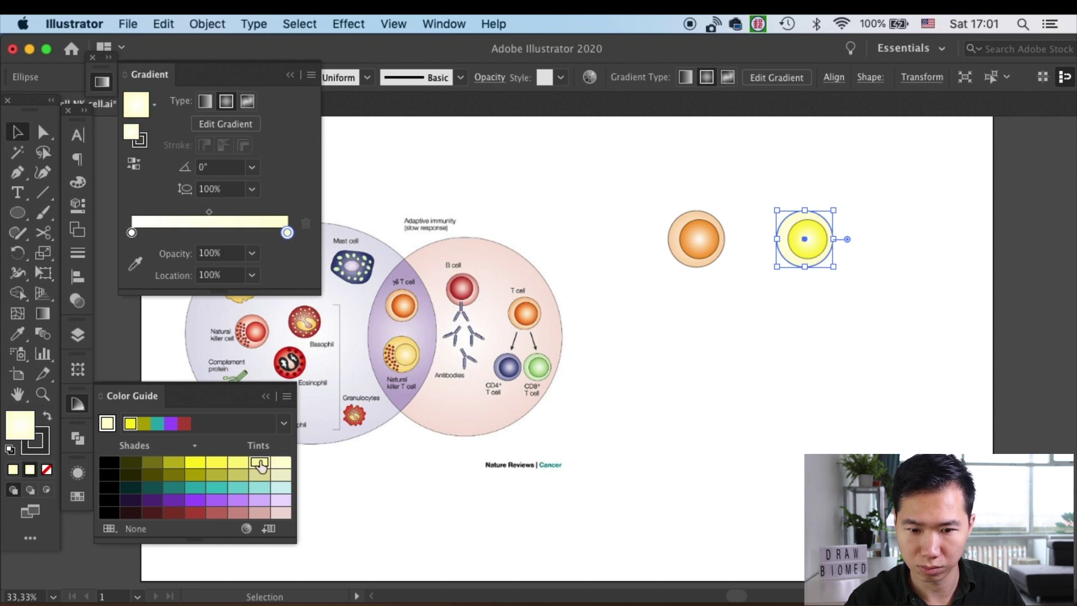
pyautogui.moveTo(259, 462); pyautogui.dragTo(287, 233)
pyautogui.click(787, 171)
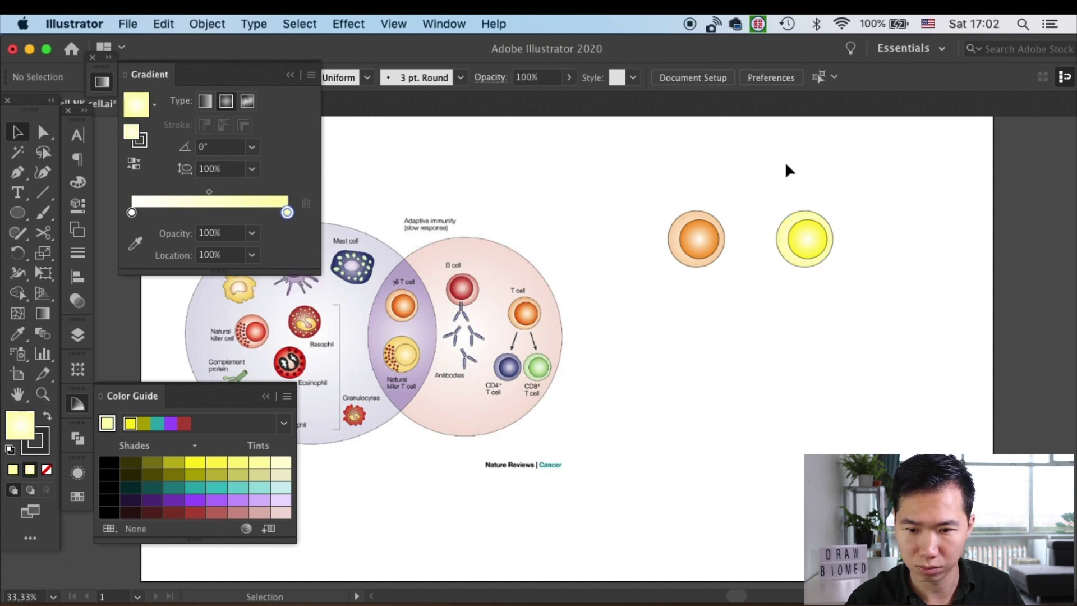
# Scale the yellow nucleus down to 67 px across.
pyautogui.click(808, 239)
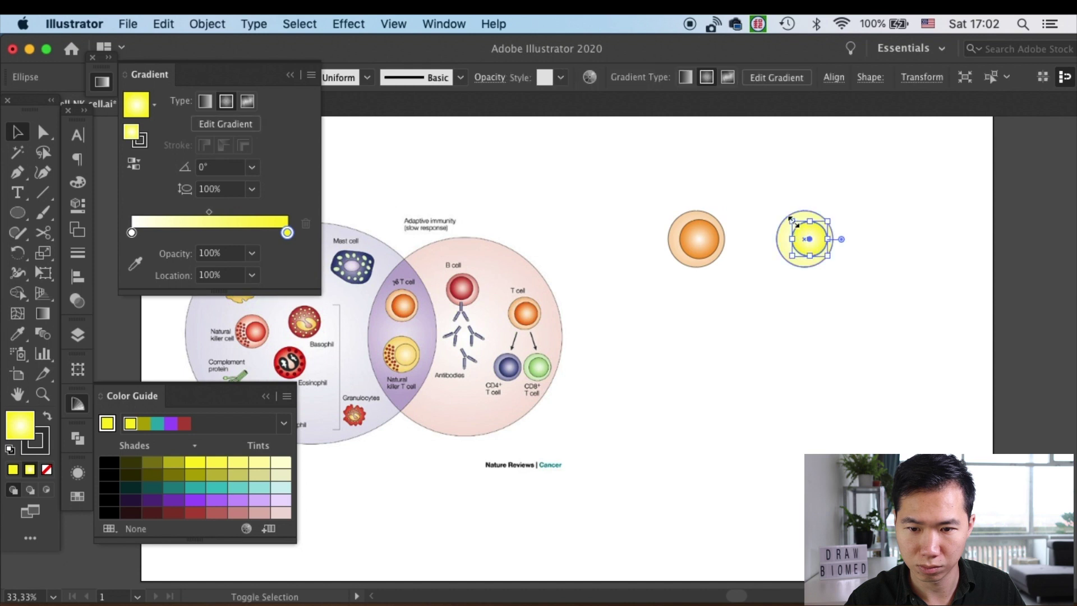
pyautogui.moveTo(779, 212); pyautogui.dragTo(815, 238)
pyautogui.click(841, 204)
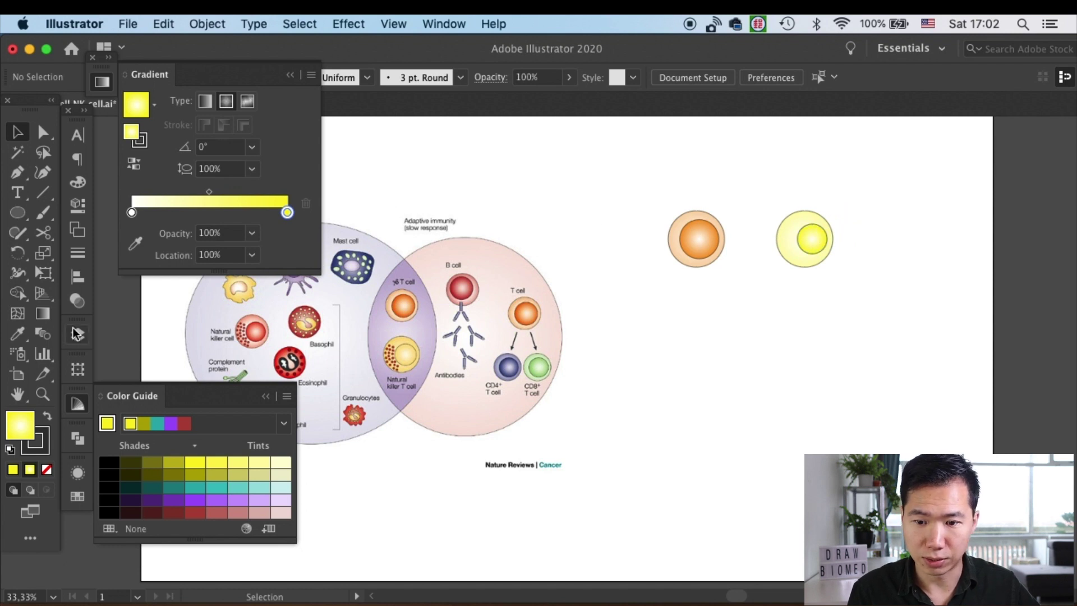
# Draw a 23 px circle below the cell with a white-to-dark-red radial gradient.
pyautogui.click(24, 218)
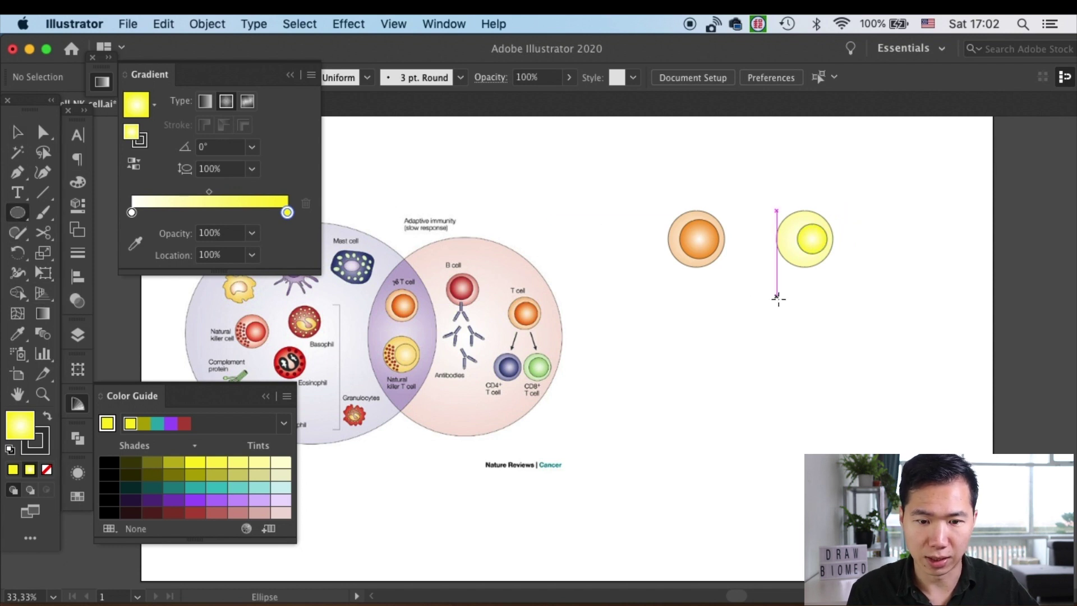
pyautogui.moveTo(771, 290); pyautogui.dragTo(775, 293)
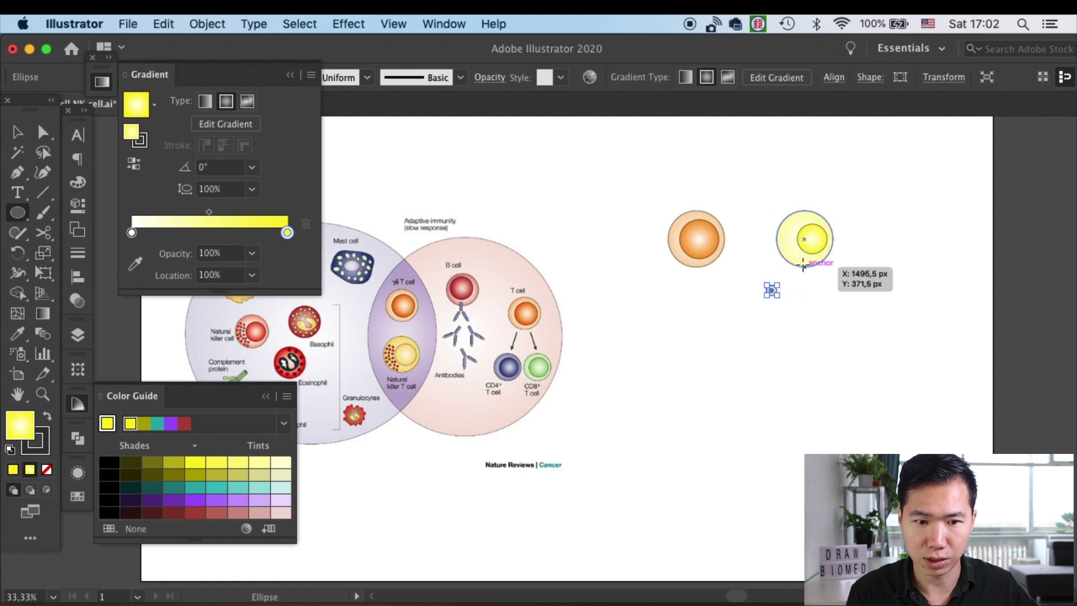
pyautogui.click(78, 496)
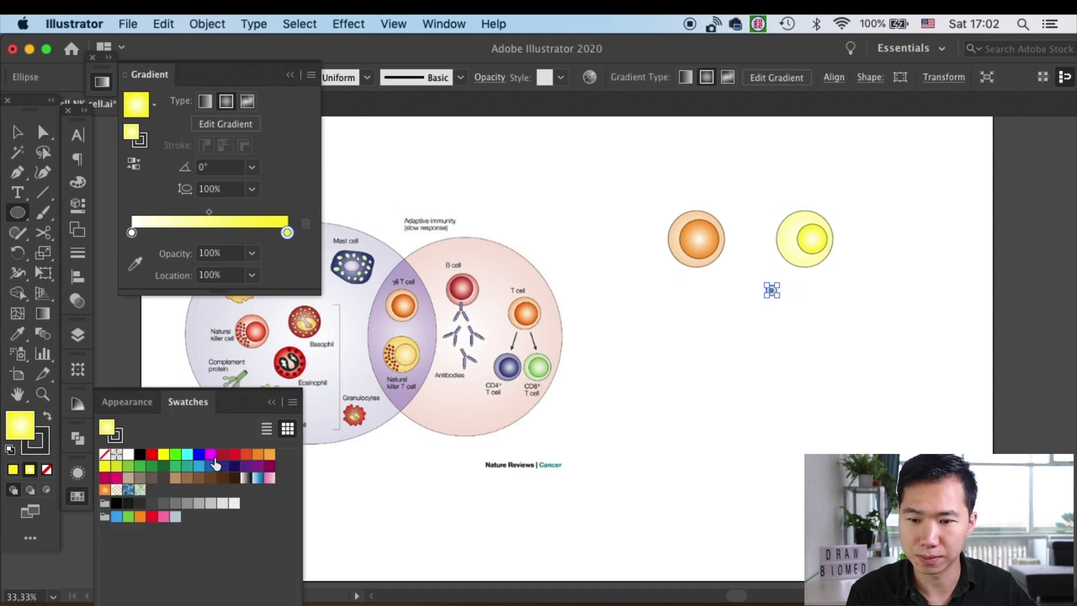
pyautogui.moveTo(223, 454); pyautogui.dragTo(287, 232)
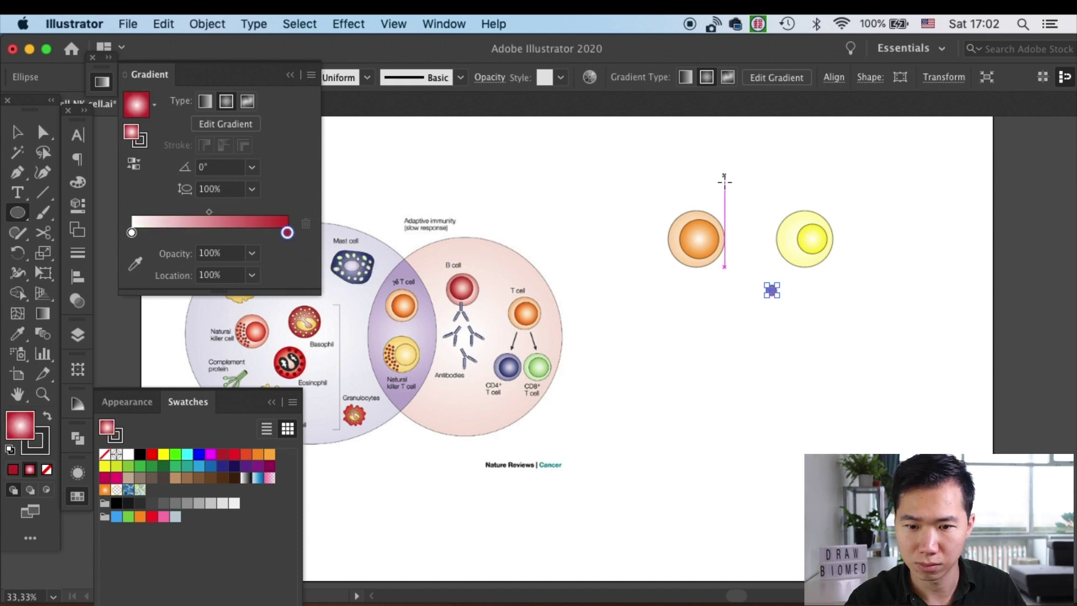
# Move the small red circle into the left side of the yellow cell.
pyautogui.click(21, 131)
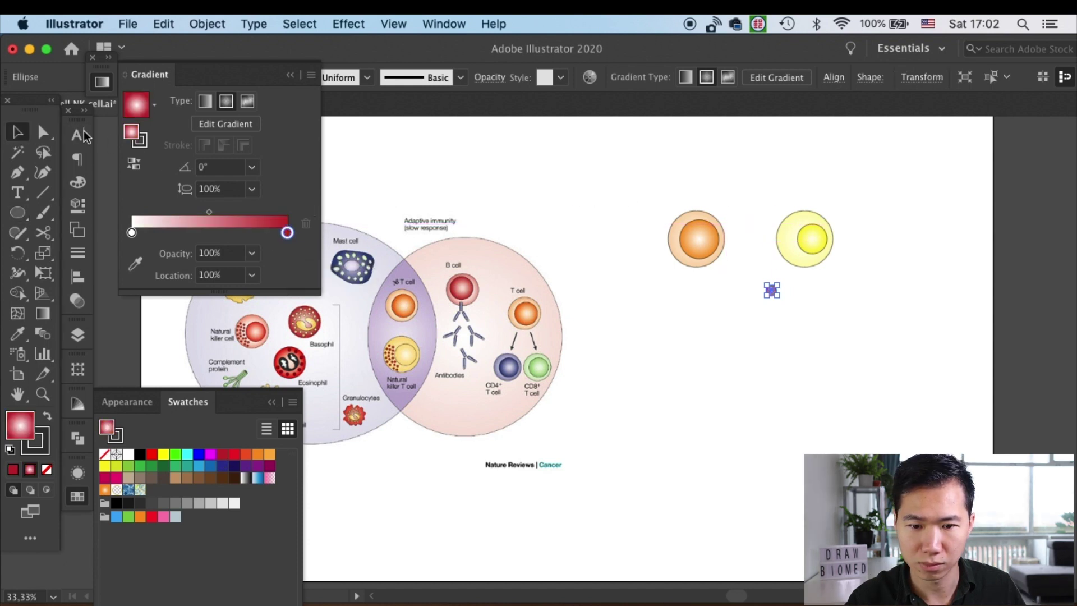
pyautogui.click(779, 387)
pyautogui.press('super+equal')
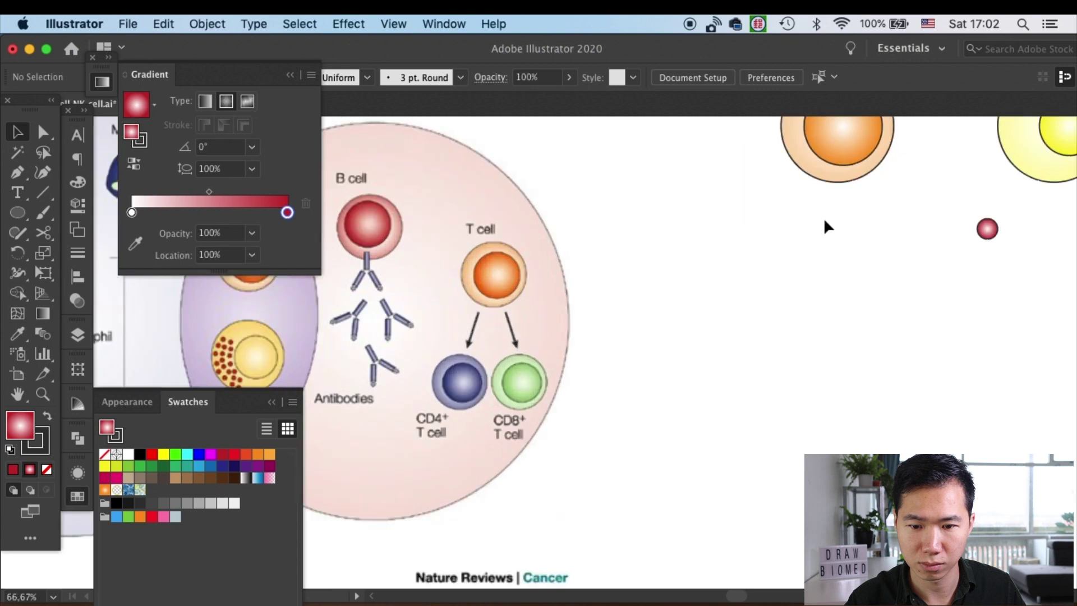
pyautogui.moveTo(822, 231); pyautogui.dragTo(759, 296)
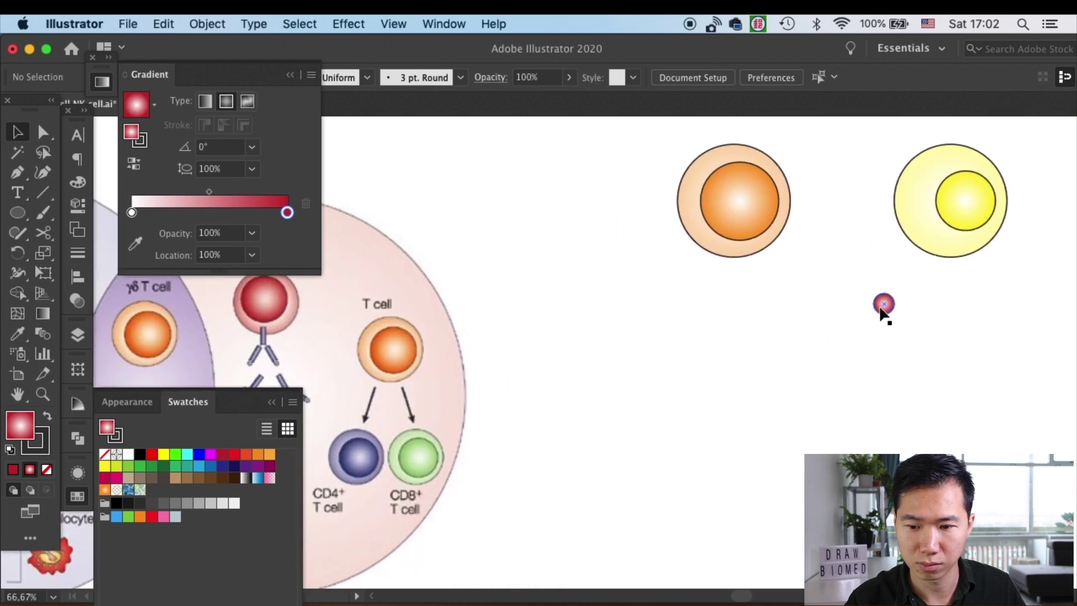
pyautogui.moveTo(883, 306); pyautogui.dragTo(917, 193)
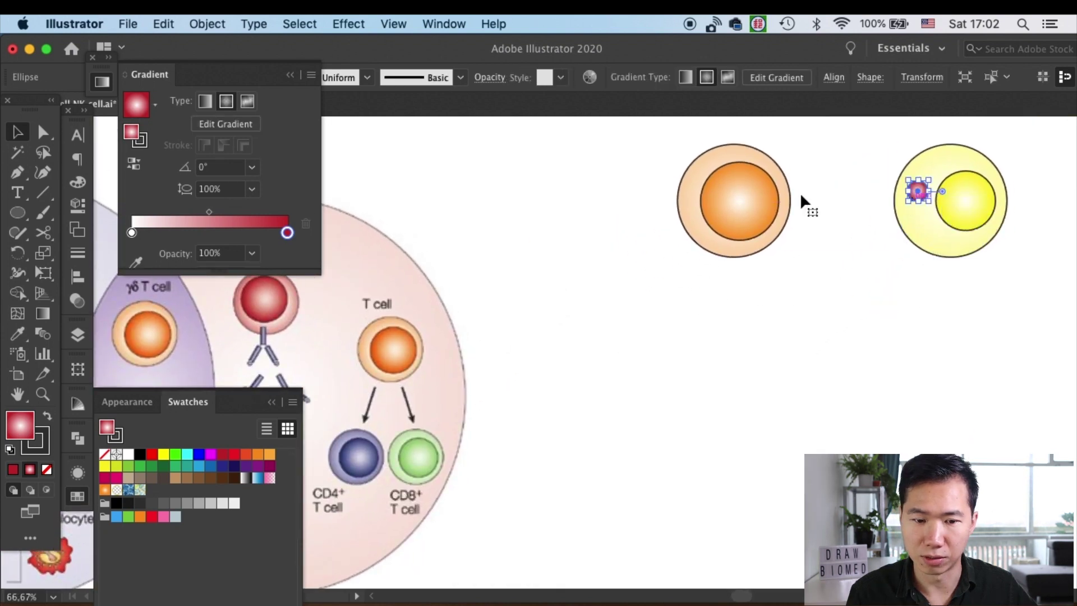
# Set the red circle's stroke to None and scale it to 11.5 px.
pyautogui.click(45, 443)
pyautogui.click(47, 470)
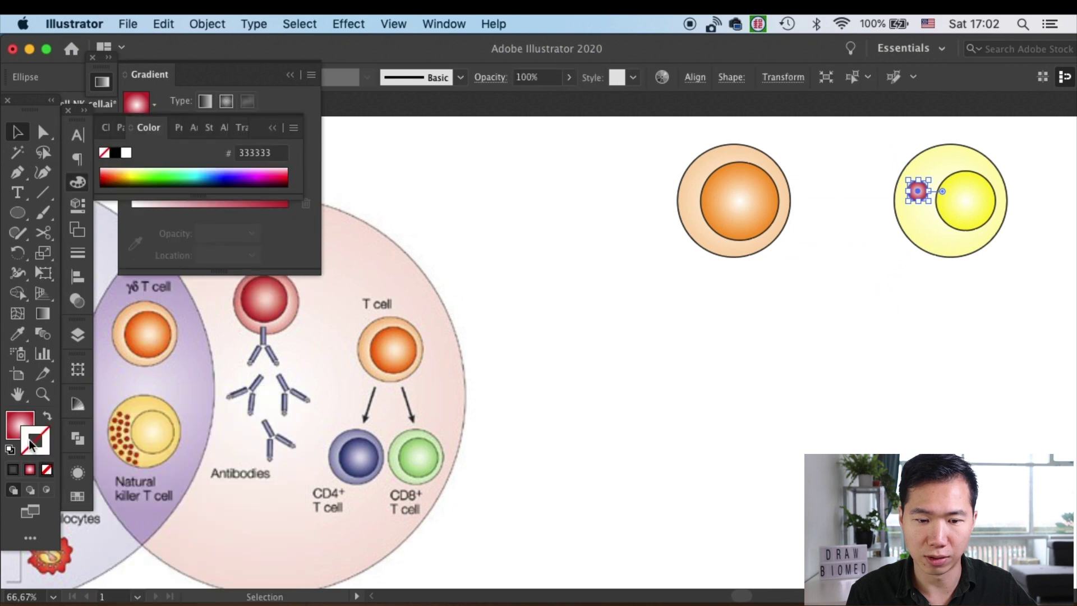
pyautogui.click(22, 429)
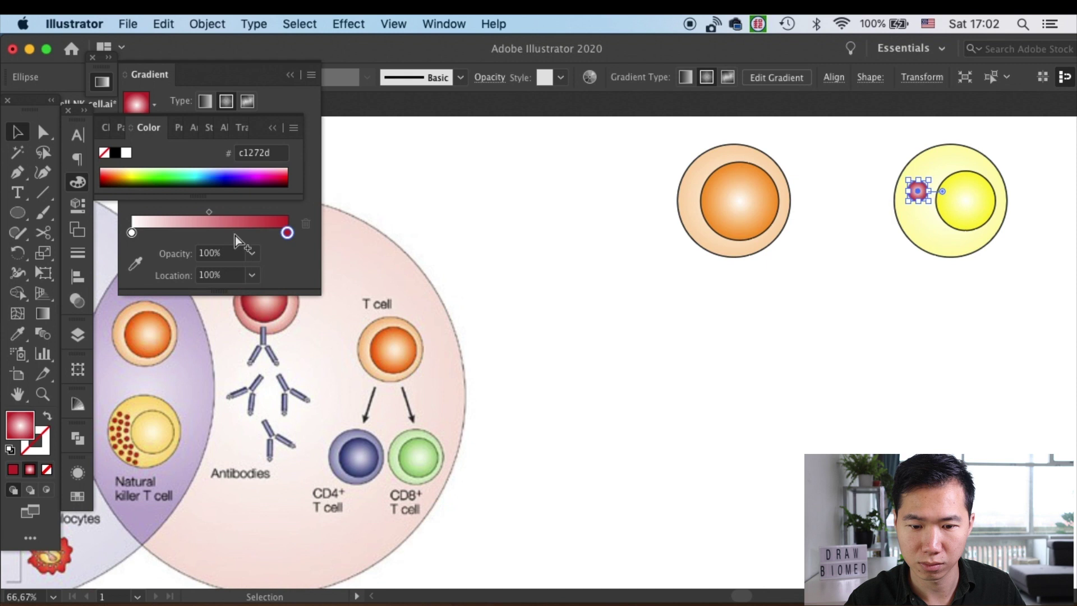
pyautogui.moveTo(930, 202)
pyautogui.mouseDown()
pyautogui.moveTo(918, 194)
pyautogui.moveTo(942, 219)
pyautogui.mouseUp()
pyautogui.click(850, 258)
# Alt-drag about a dozen copies of the red dot around the nucleus's left side.
pyautogui.moveTo(906, 185); pyautogui.dragTo(926, 234)
pyautogui.press('super+equal')
pyautogui.press('super+equal')
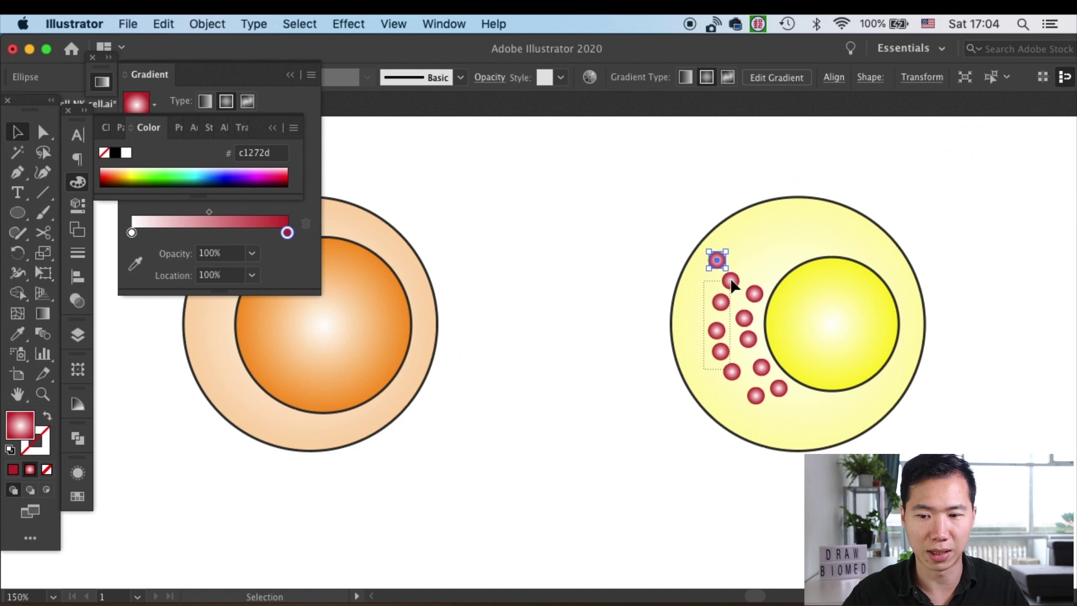
pyautogui.moveTo(732, 285); pyautogui.dragTo(751, 393)
pyautogui.moveTo(715, 259); pyautogui.dragTo(724, 356)
# Duplicate the granule-filled yellow cell to its right, making three cells in a row.
pyautogui.press('shift+super+a')
pyautogui.press('super+minus')
pyautogui.press('super+minus')
pyautogui.press('super+minus')
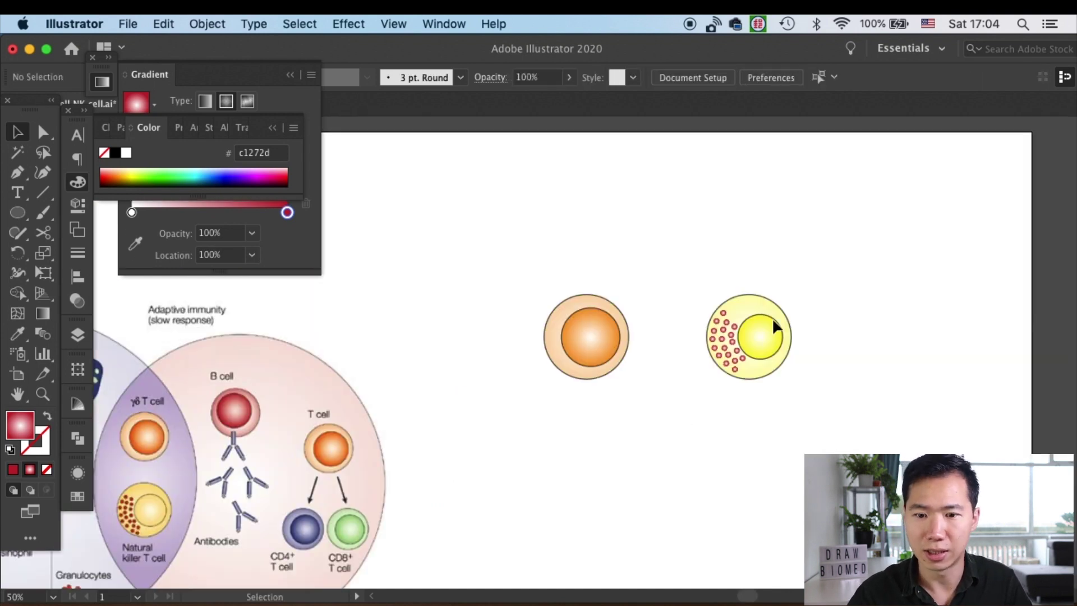
pyautogui.click(766, 342)
pyautogui.moveTo(690, 253); pyautogui.dragTo(774, 357)
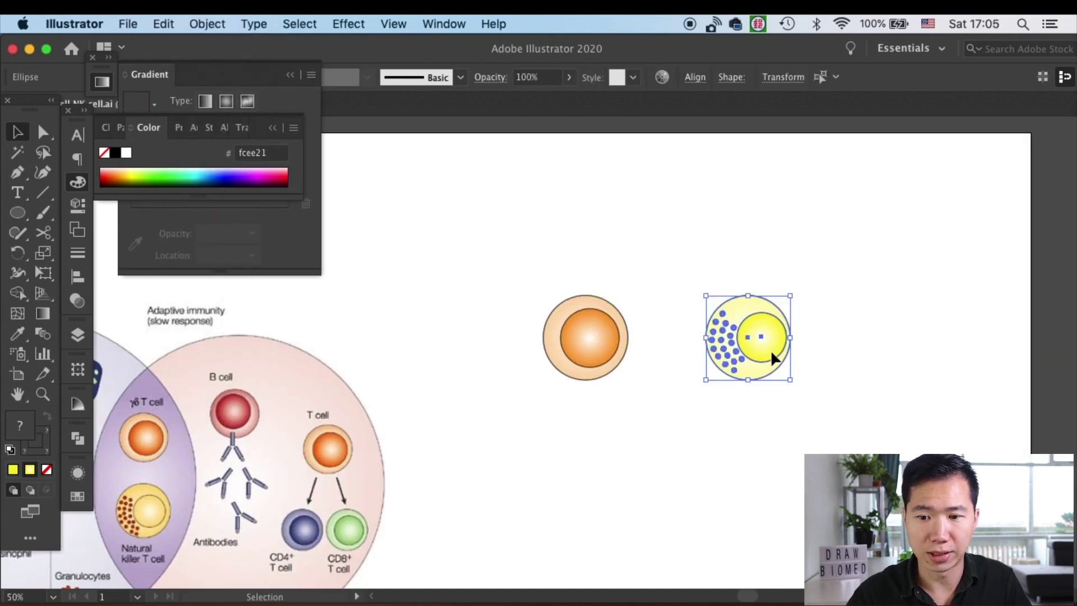
pyautogui.press('a')
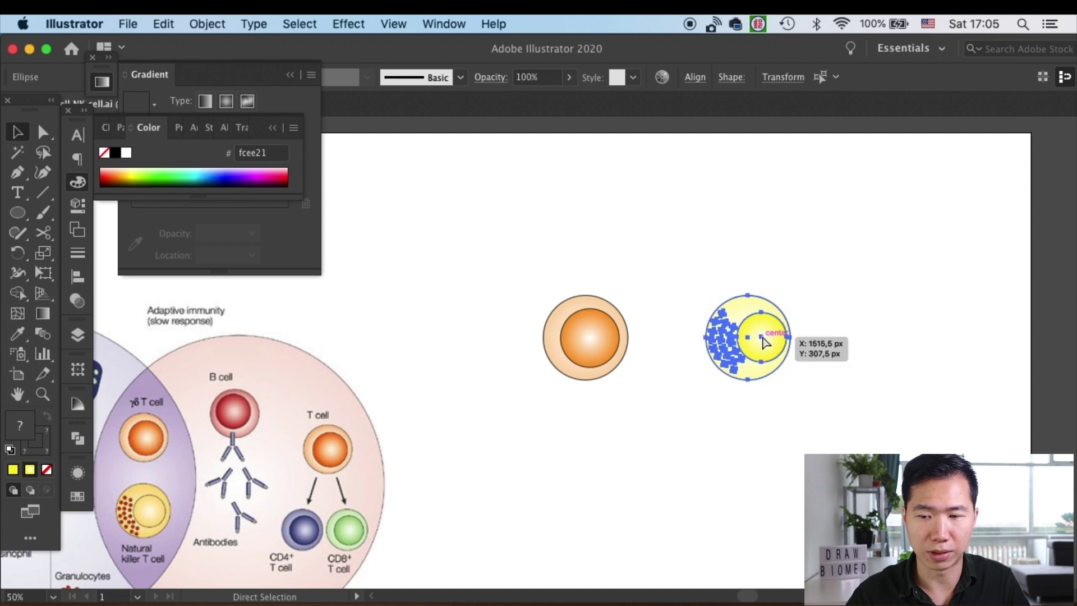
pyautogui.press('v')
pyautogui.moveTo(764, 341); pyautogui.dragTo(878, 344)
pyautogui.click(902, 384)
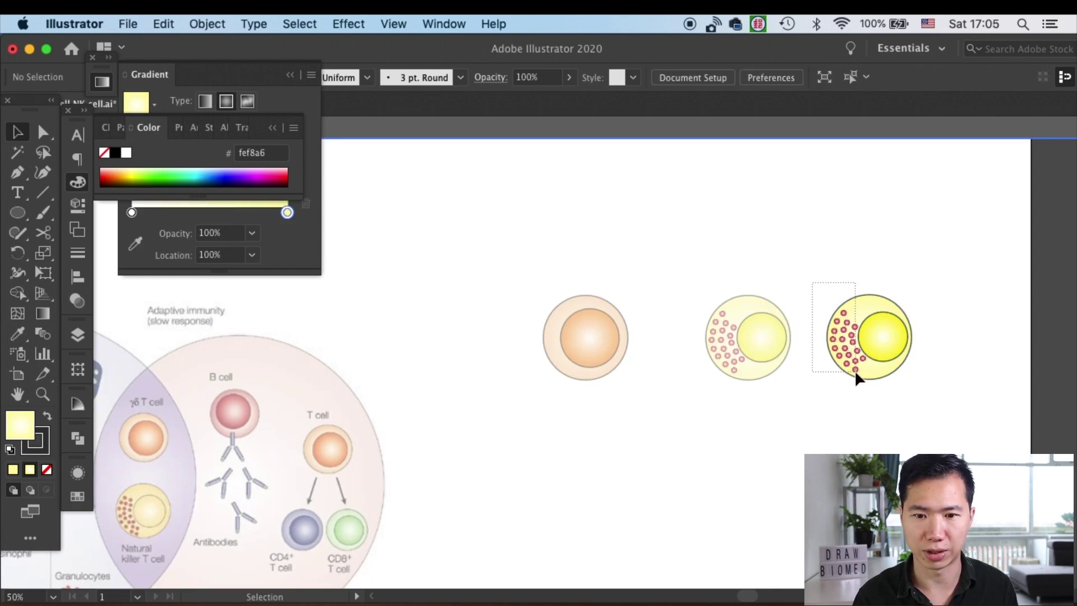
pyautogui.moveTo(858, 377); pyautogui.dragTo(834, 274)
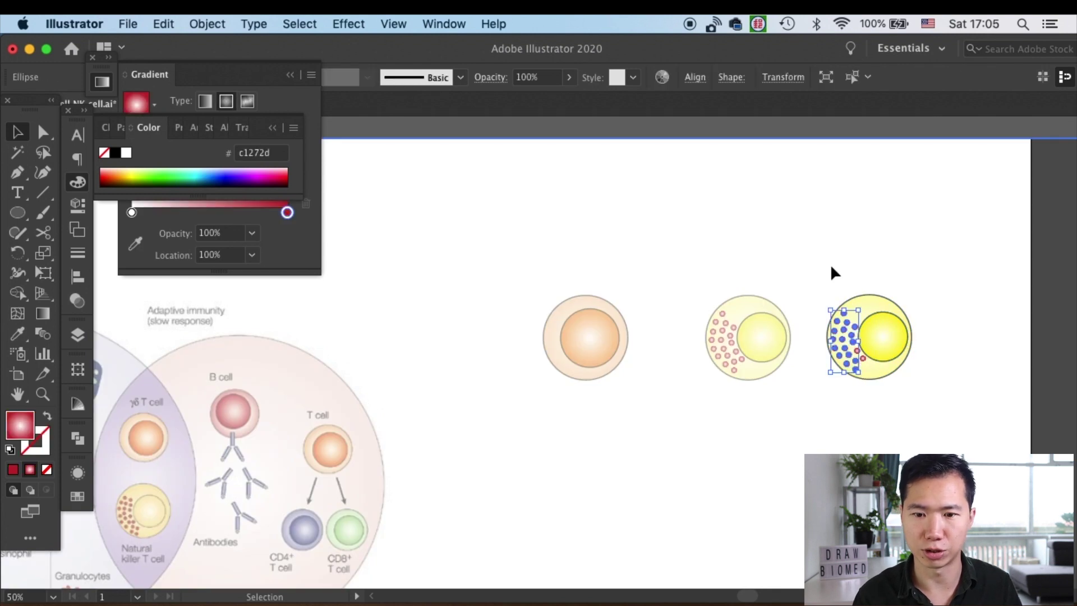
pyautogui.click(13, 469)
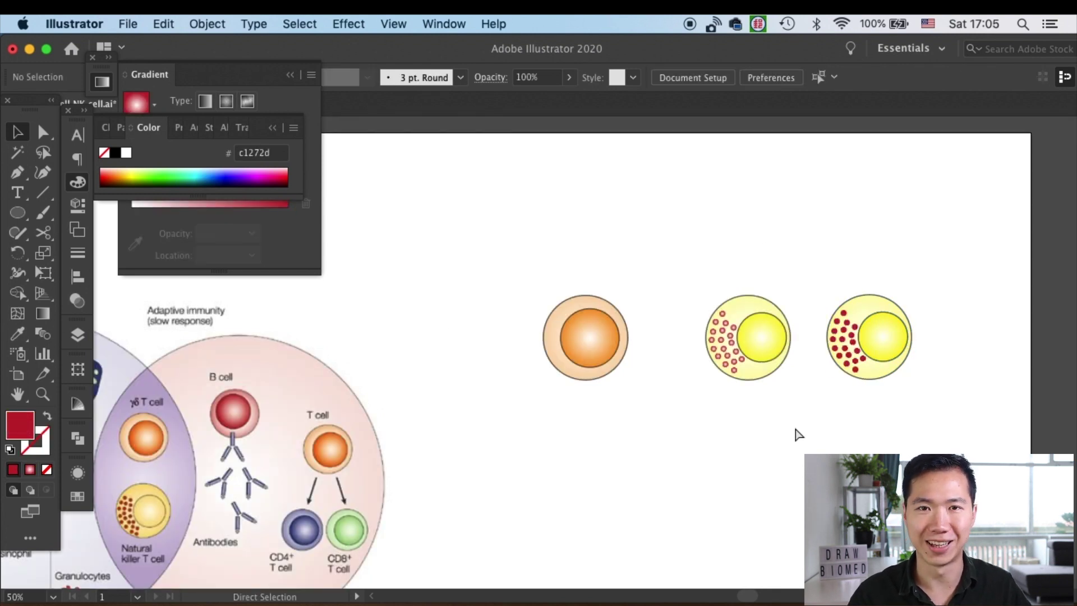